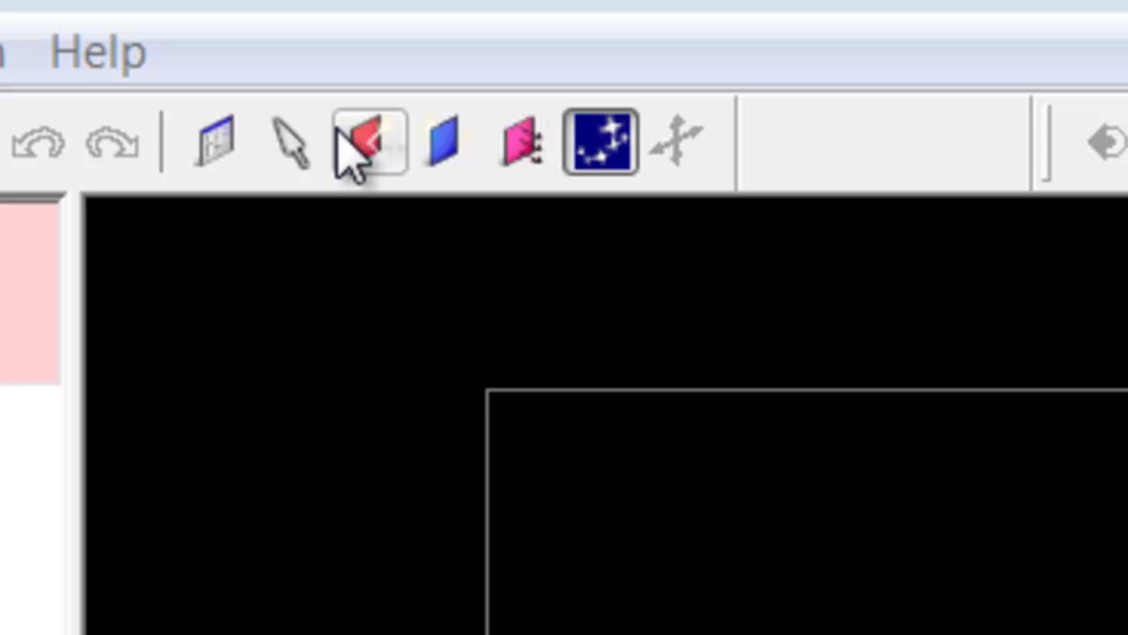
Step: Keep the default project settings and drop a Liquidizer emitter at the stage centre
left_click(220, 141)
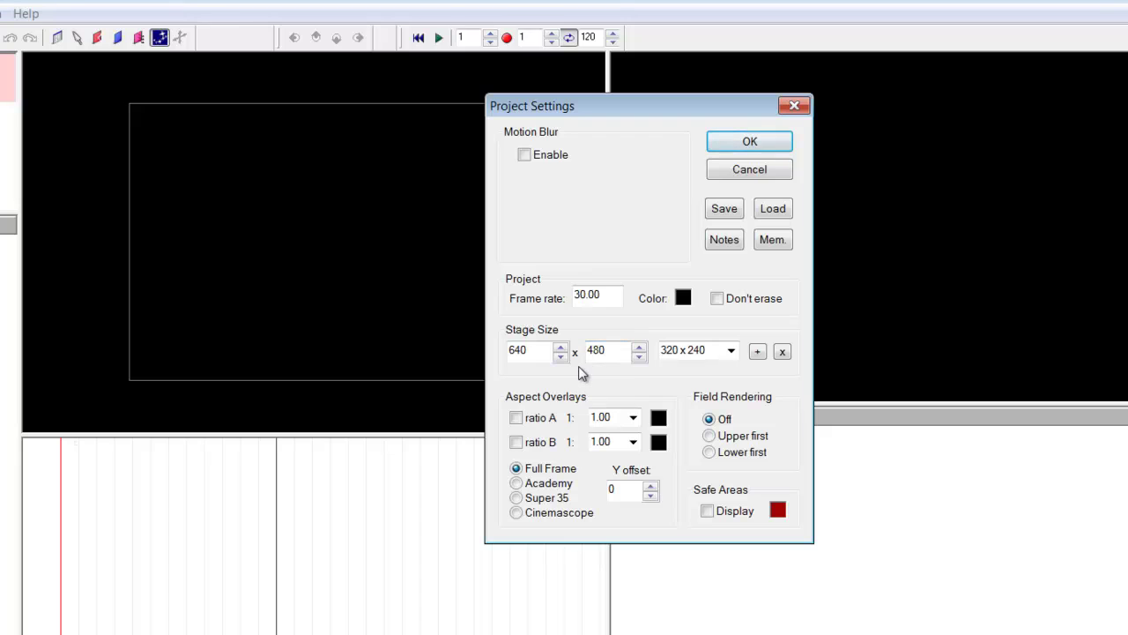
left_click(751, 143)
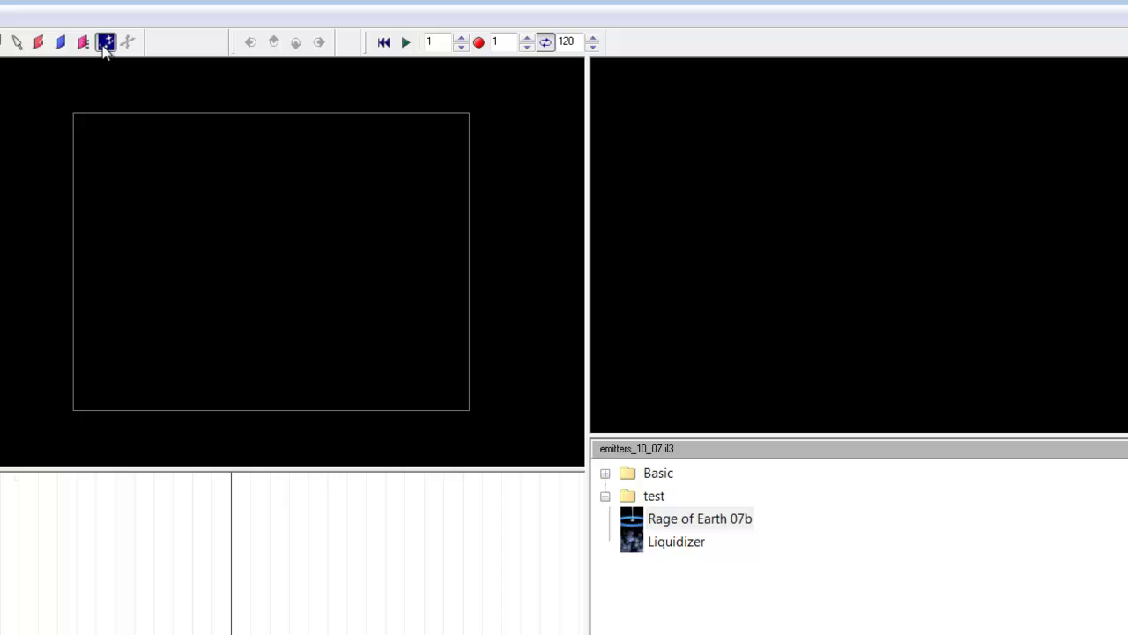
left_click_drag(656, 551, 270, 238)
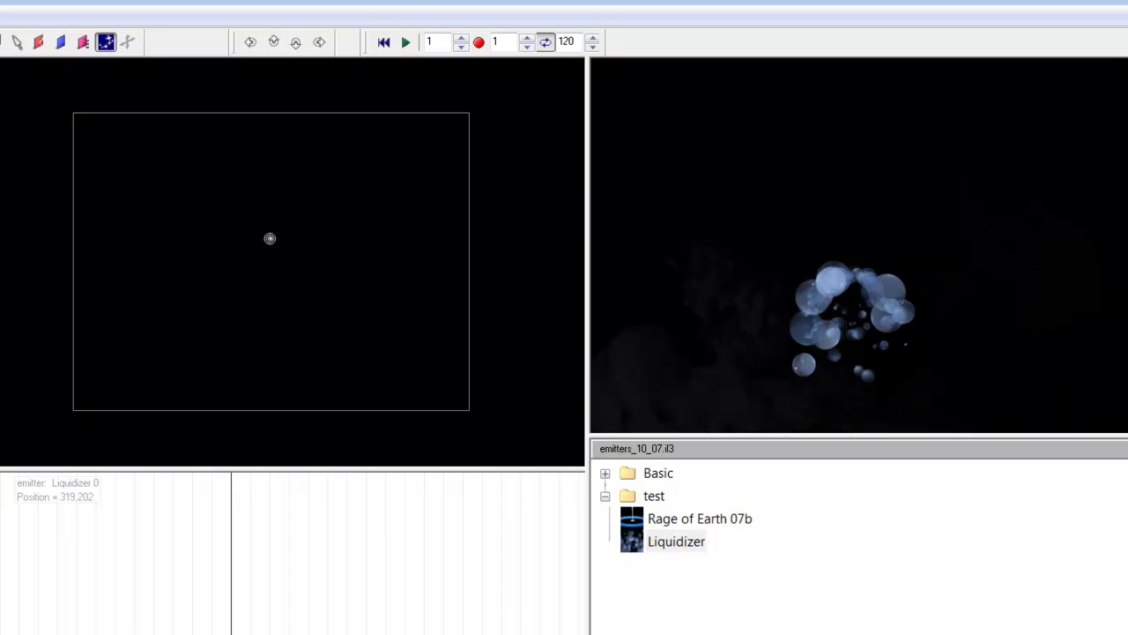
Step: Play the bubbles, stop at frame 45, hide and reshow particles, then start a new project
left_click(405, 43)
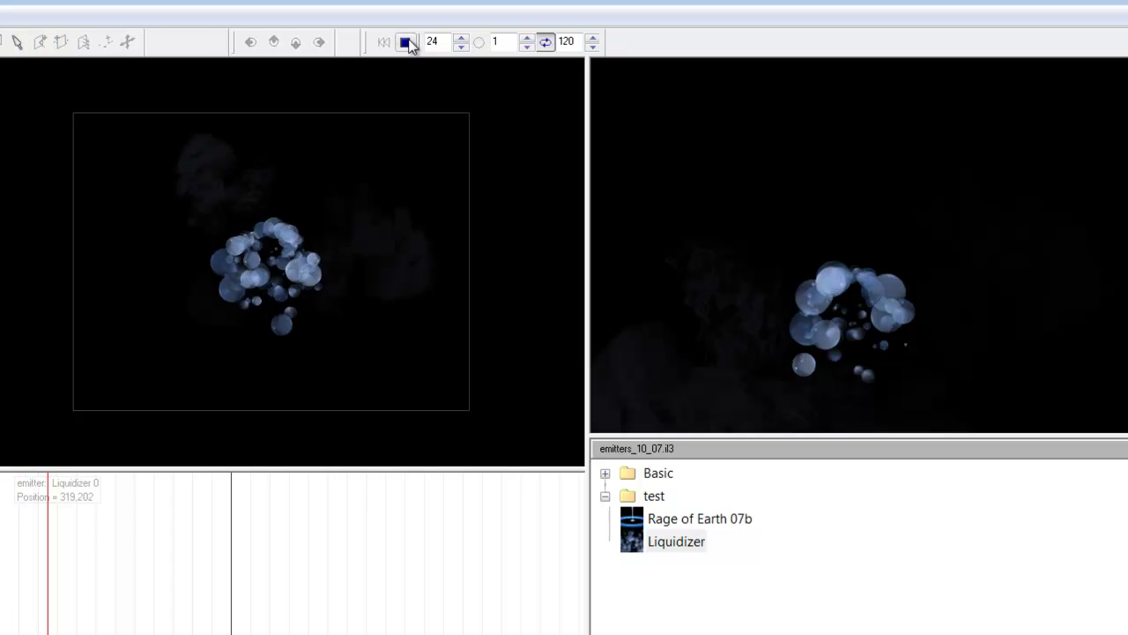
left_click(406, 43)
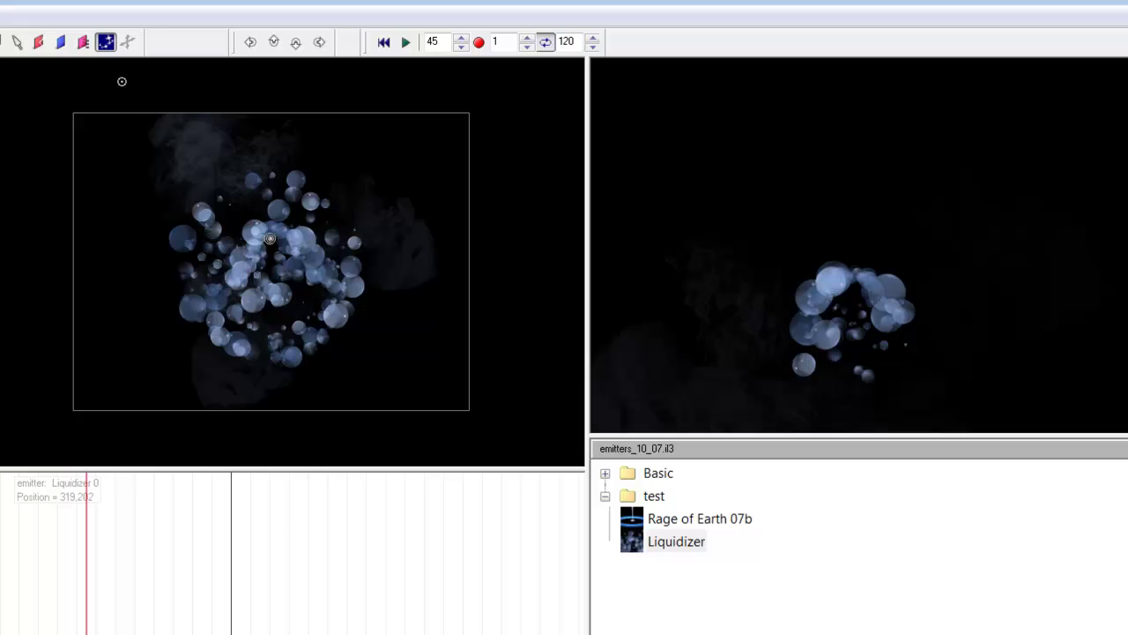
left_click(105, 43)
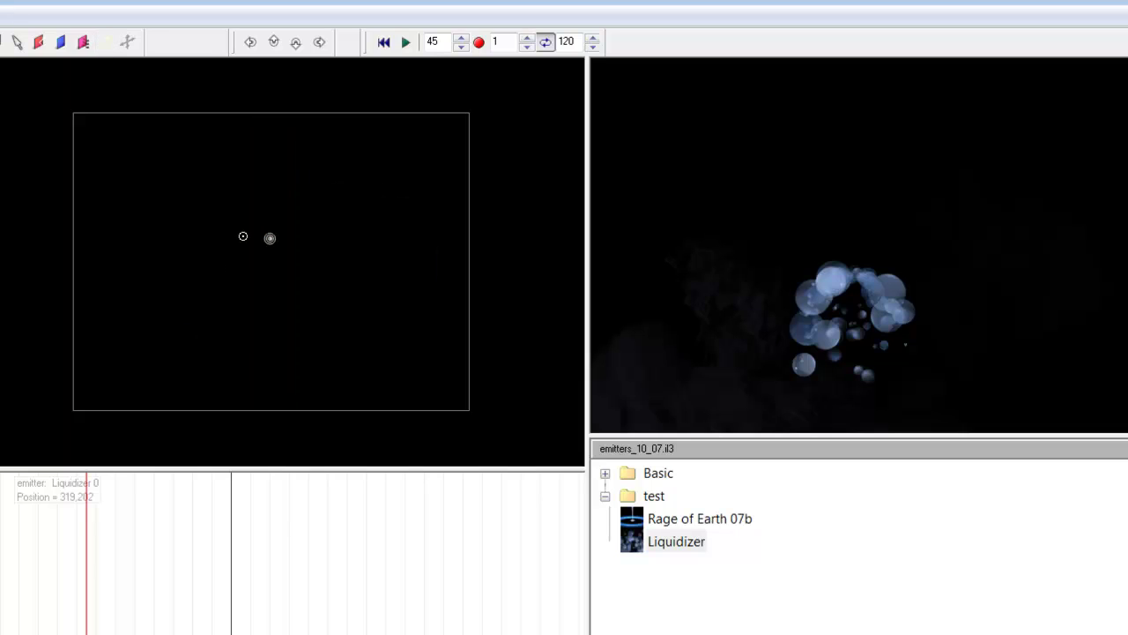
left_click(104, 42)
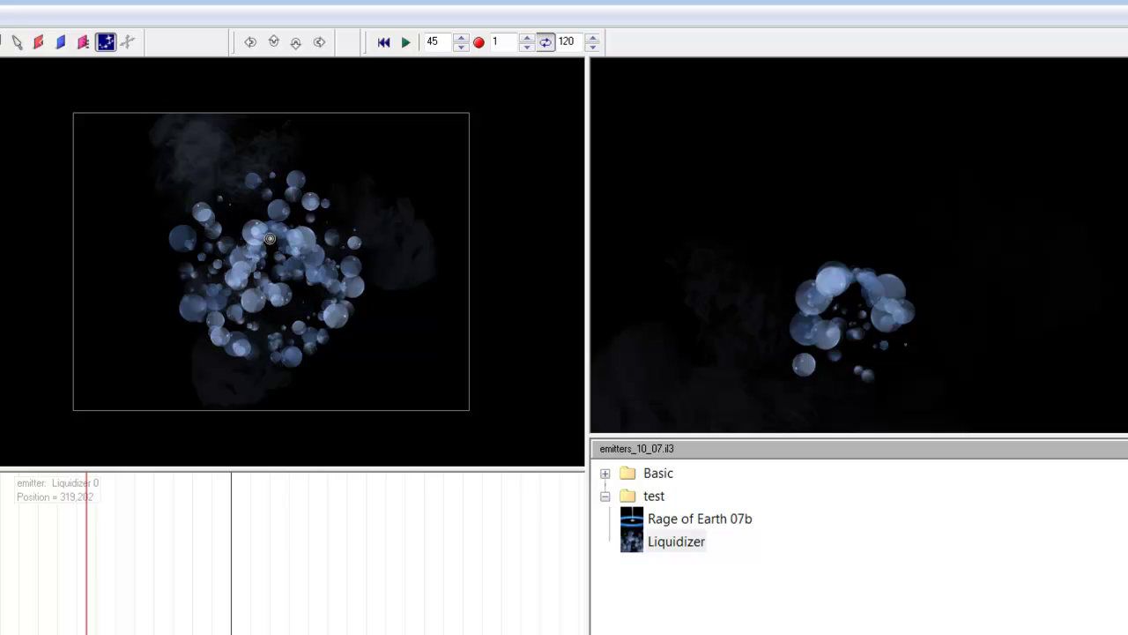
key("ctrl+n")
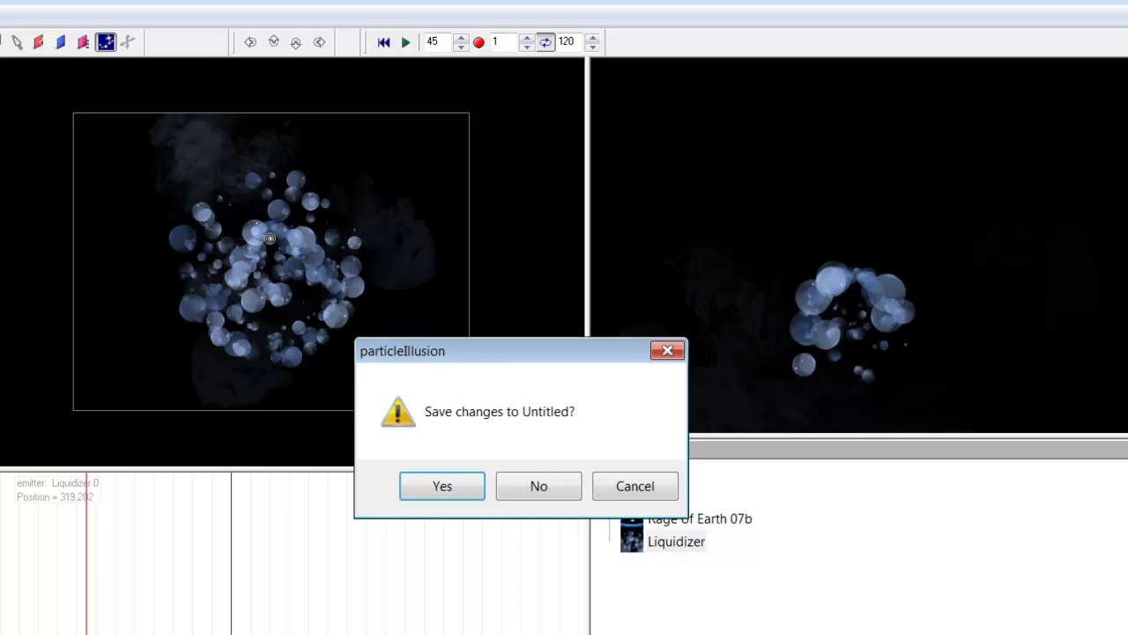
Step: Discard the old project and set 792-future-wallpaper.jpg as Layer 0's background, resizing the stage to match
left_click(540, 483)
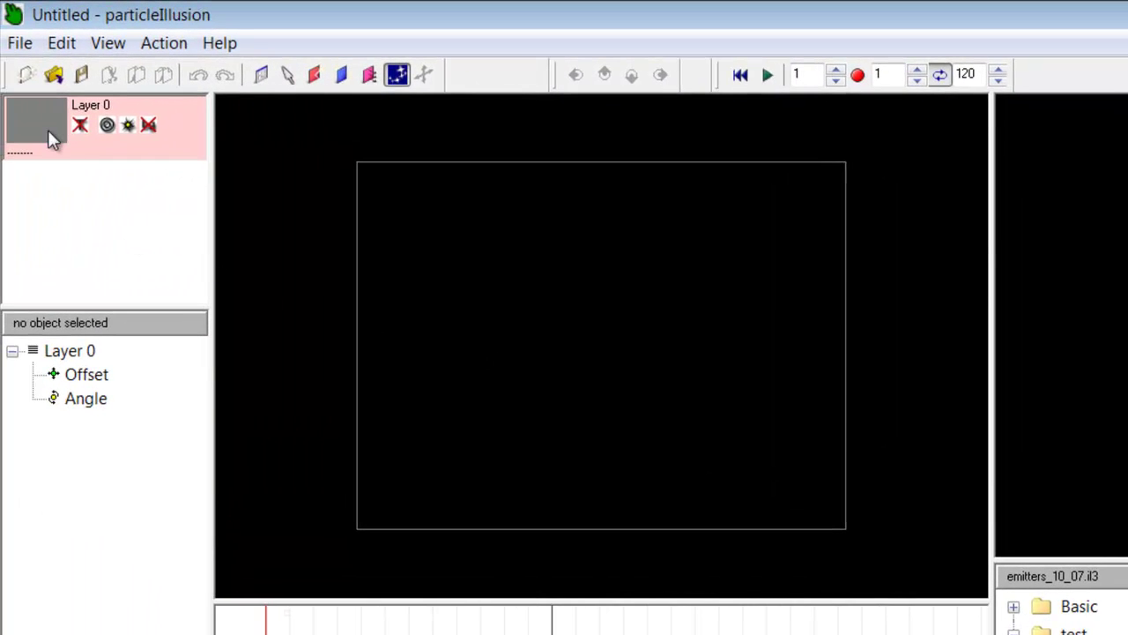
right_click(48, 129)
left_click(141, 234)
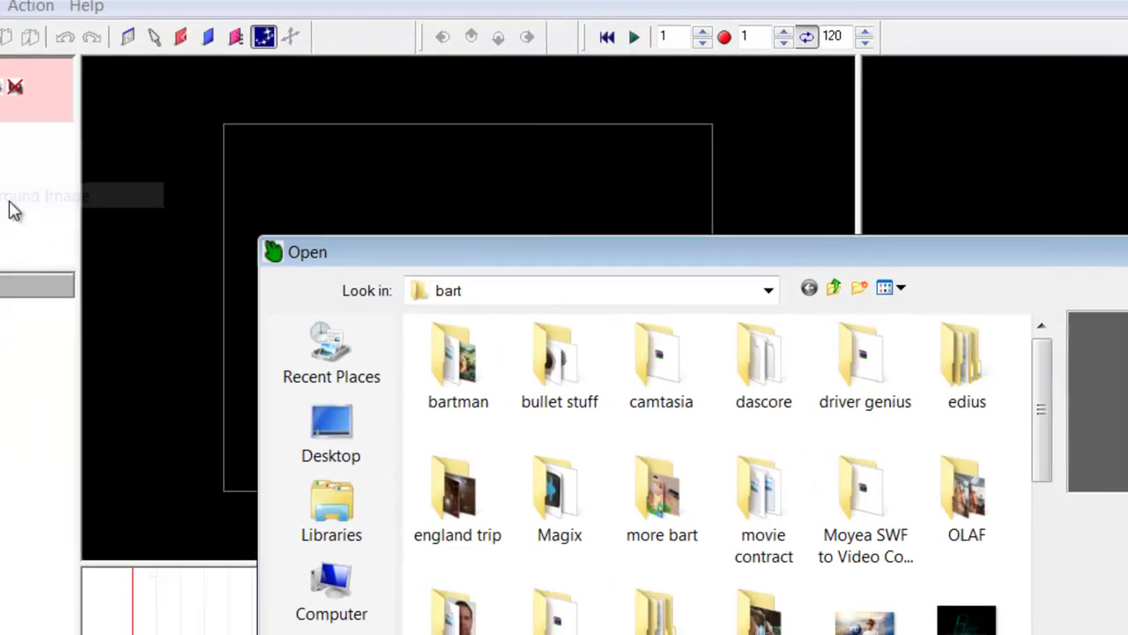
left_click(865, 624)
double_click(865, 624)
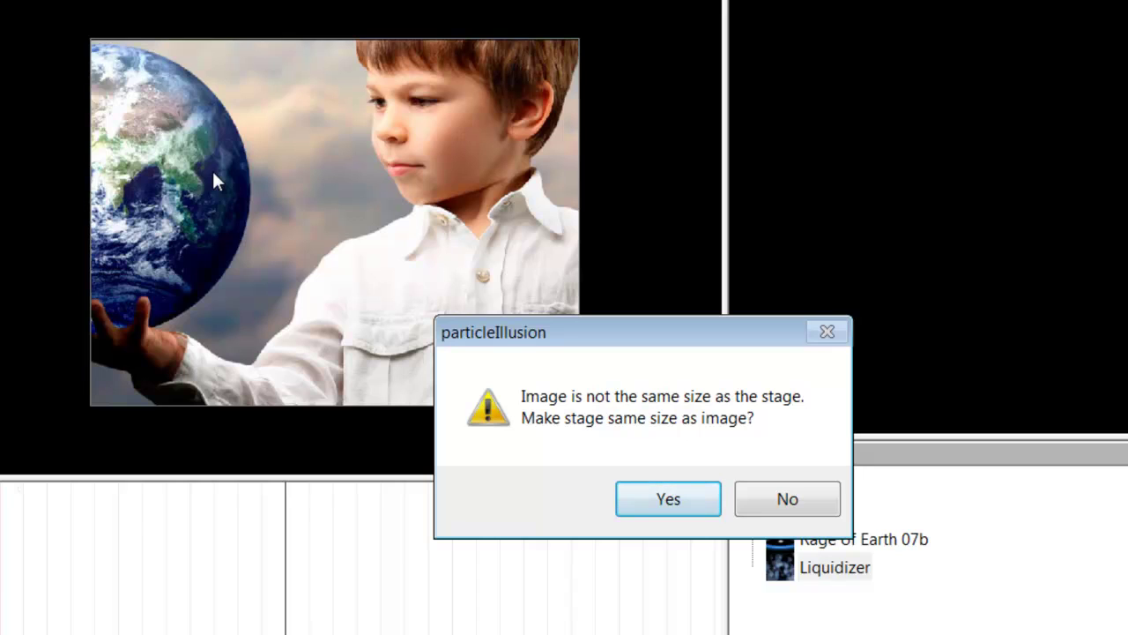
left_click(667, 499)
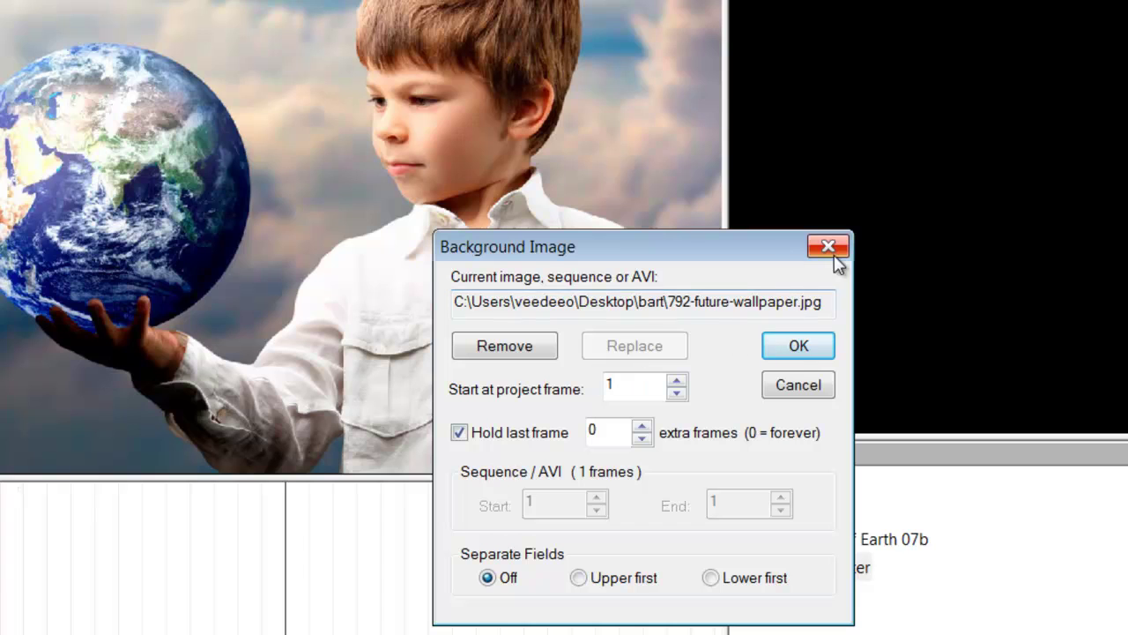
left_click(801, 348)
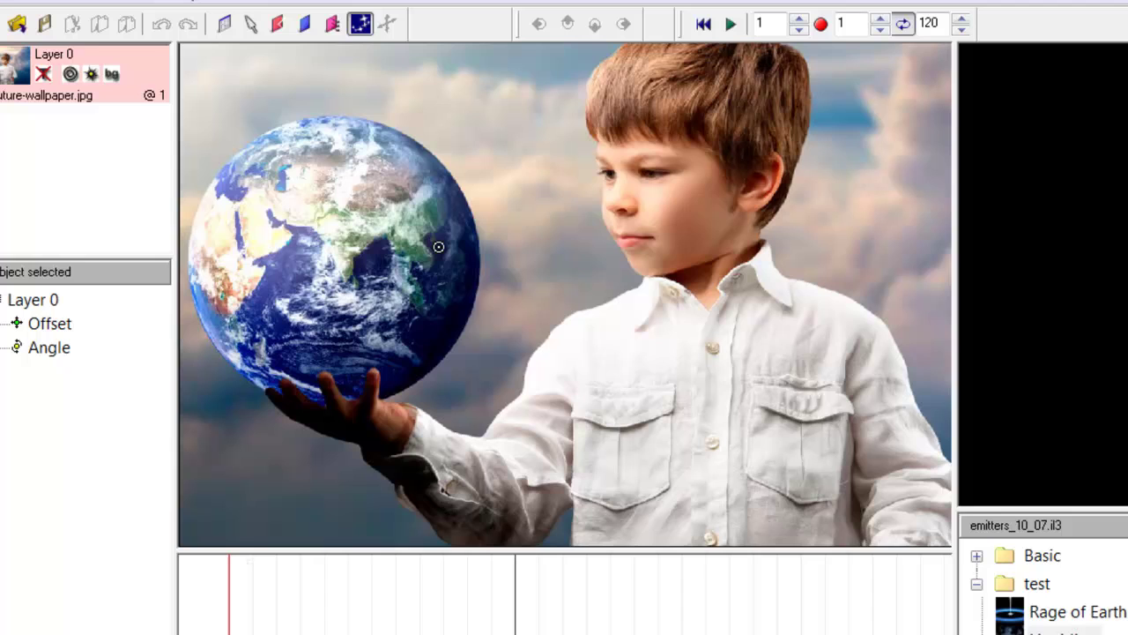
Step: Apply Zoom to Fit twice so the boy-holding-Earth photo fills the stage view
right_click(486, 227)
left_click(548, 302)
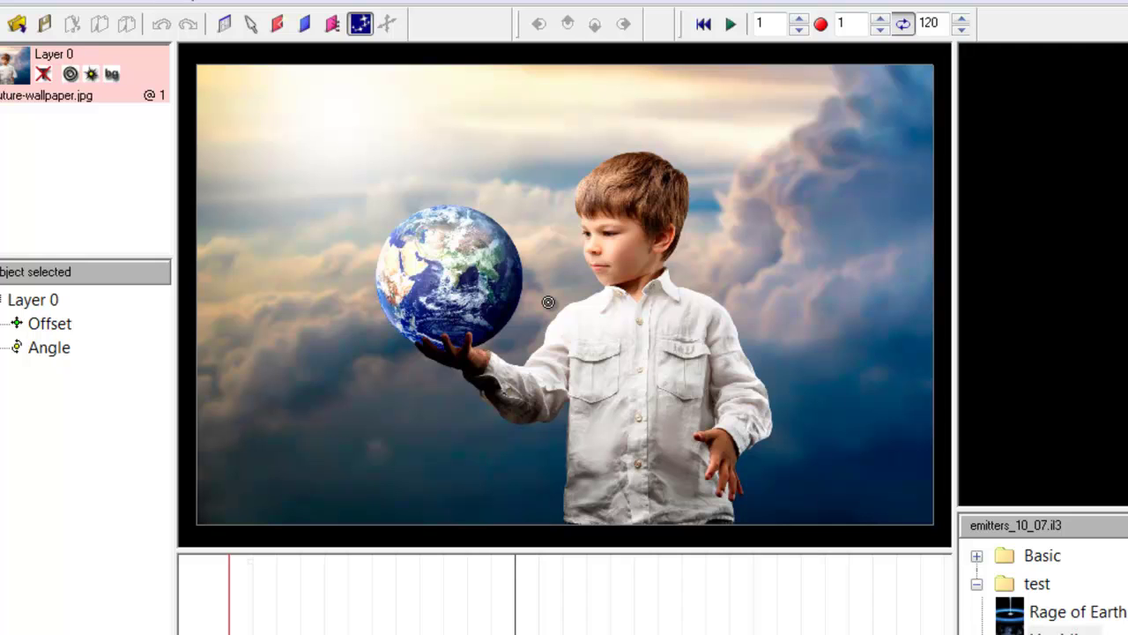
scroll(549, 302, "up", 1)
scroll(548, 302, "down", 3)
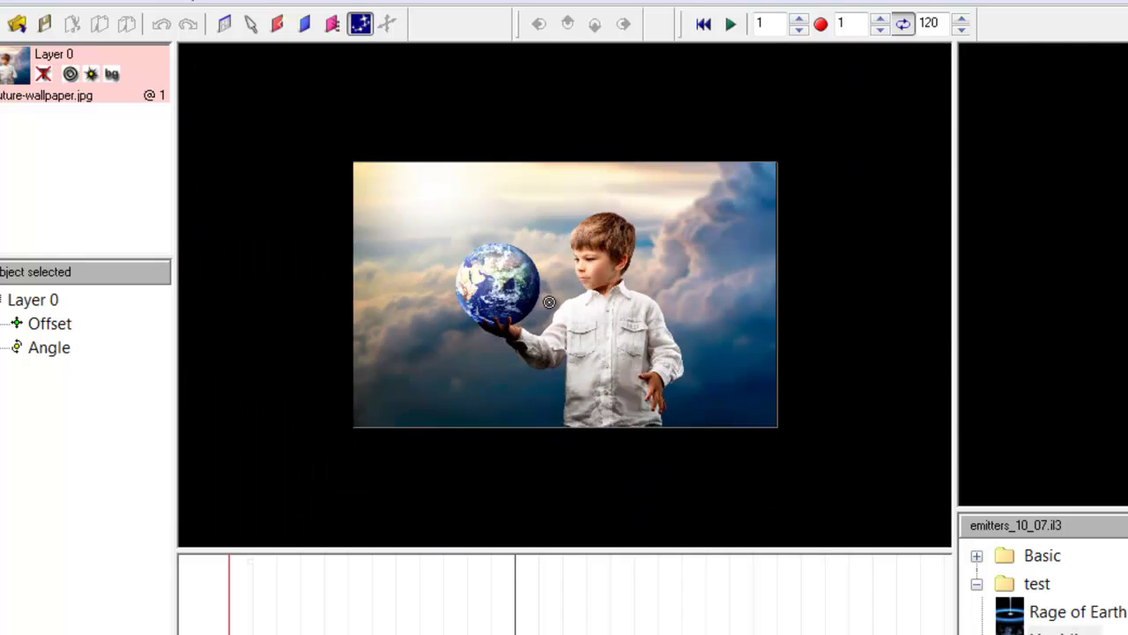
scroll(548, 302, "up", 1)
scroll(548, 302, "up", 1)
right_click(549, 304)
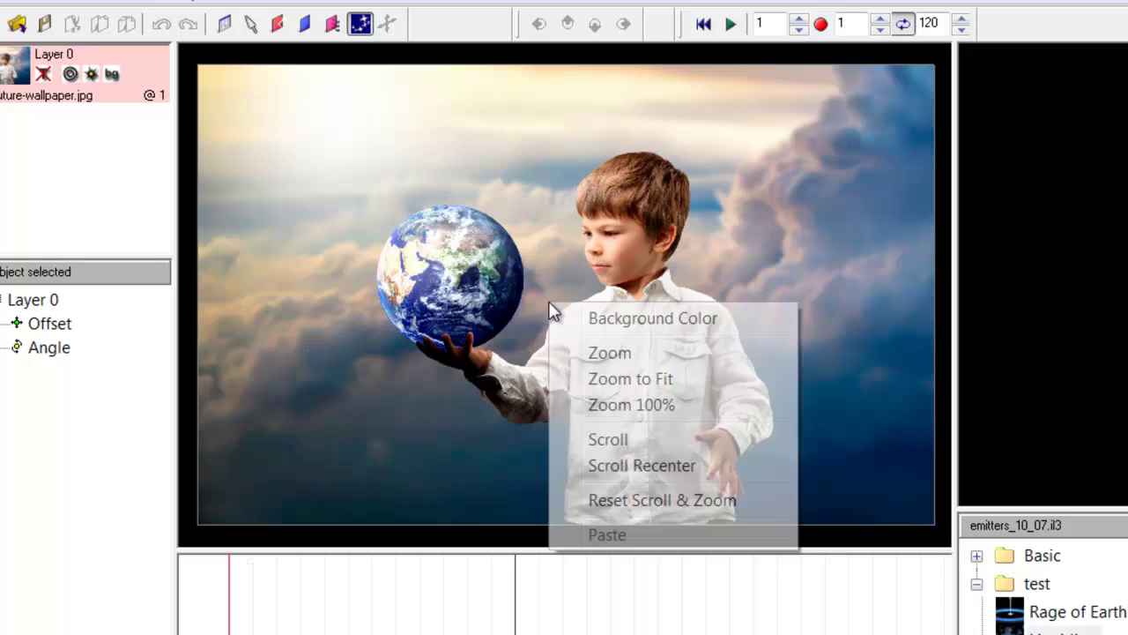
left_click(617, 378)
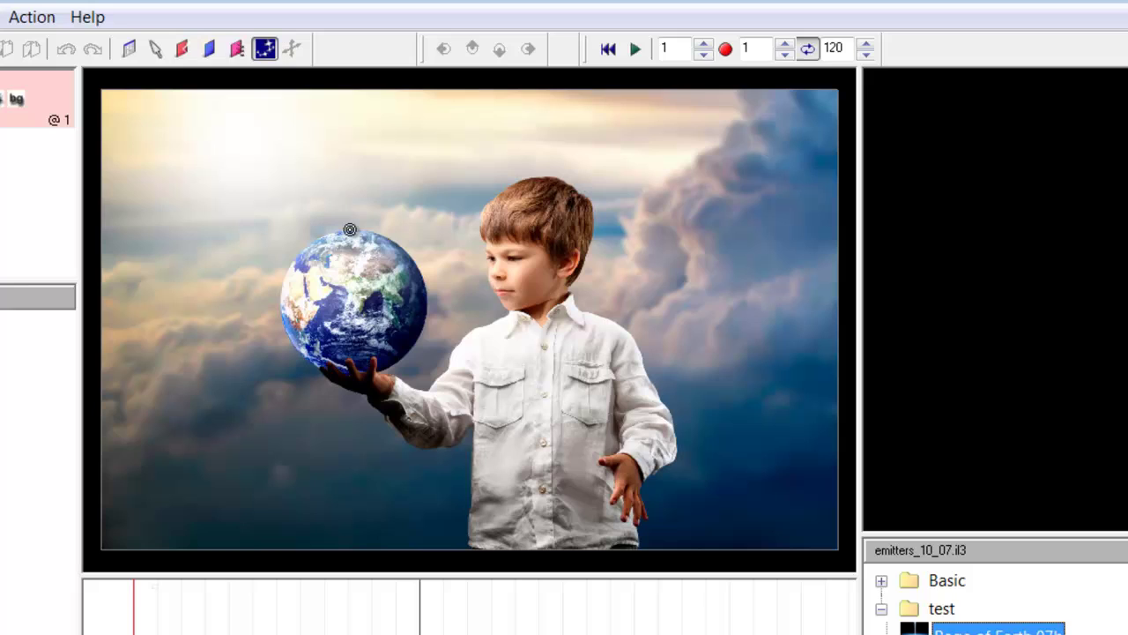
Step: Place a Rage of Earth 07b emitter atop the globe at 642,368 and play the beam
left_click(349, 231)
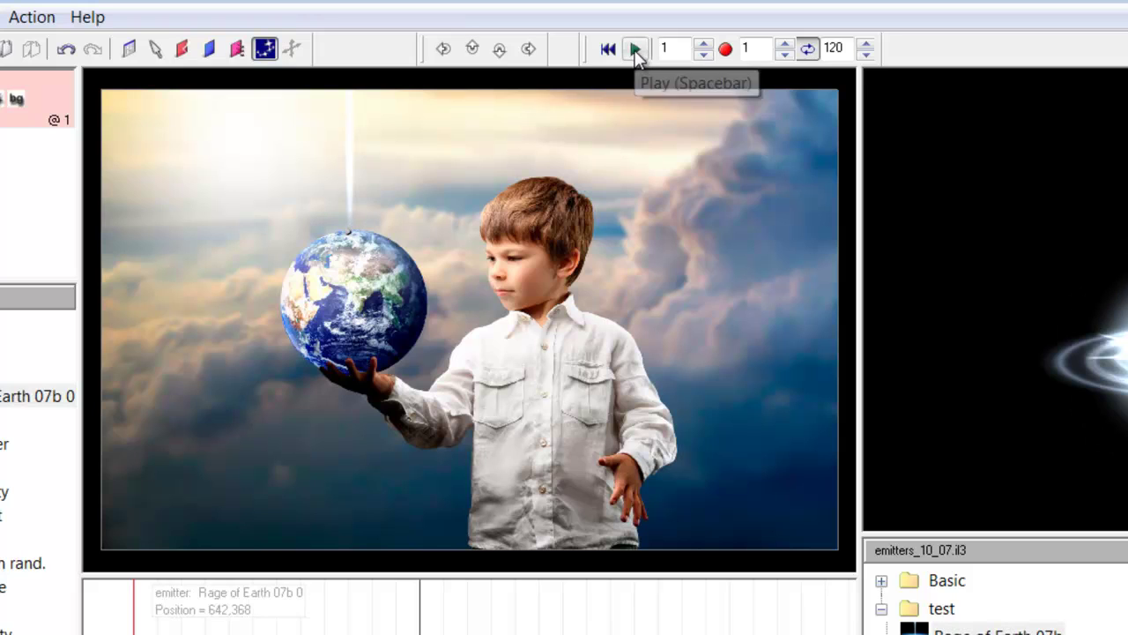
left_click(636, 49)
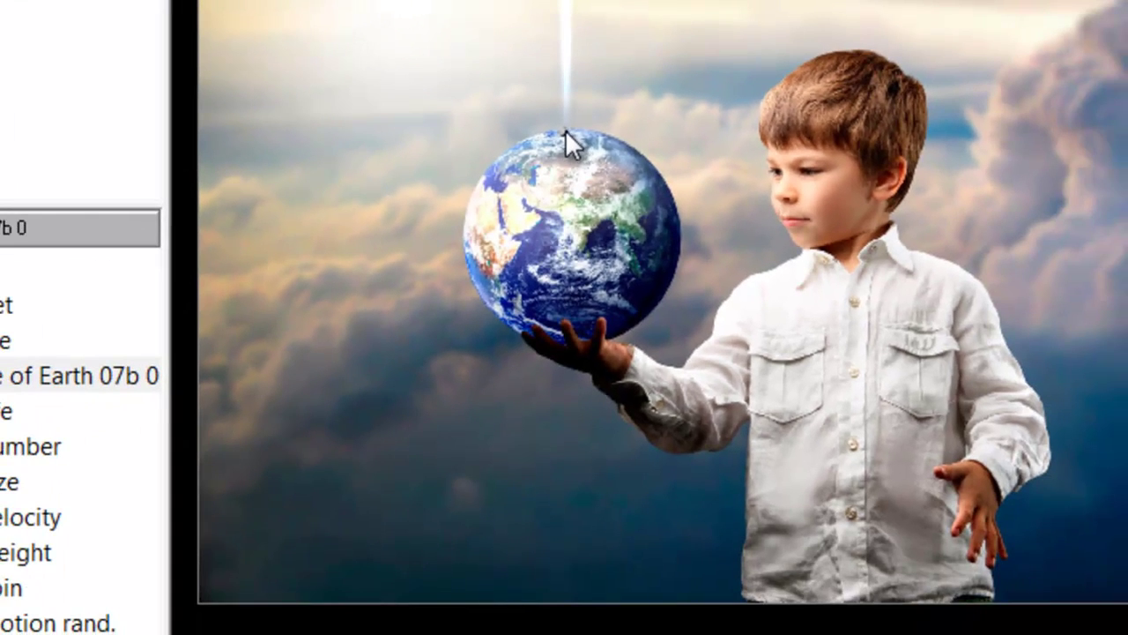
Step: Drag the Rage of Earth emitter to the stage's bottom edge so its beam crosses the globe
left_click_drag(565, 129, 577, 586)
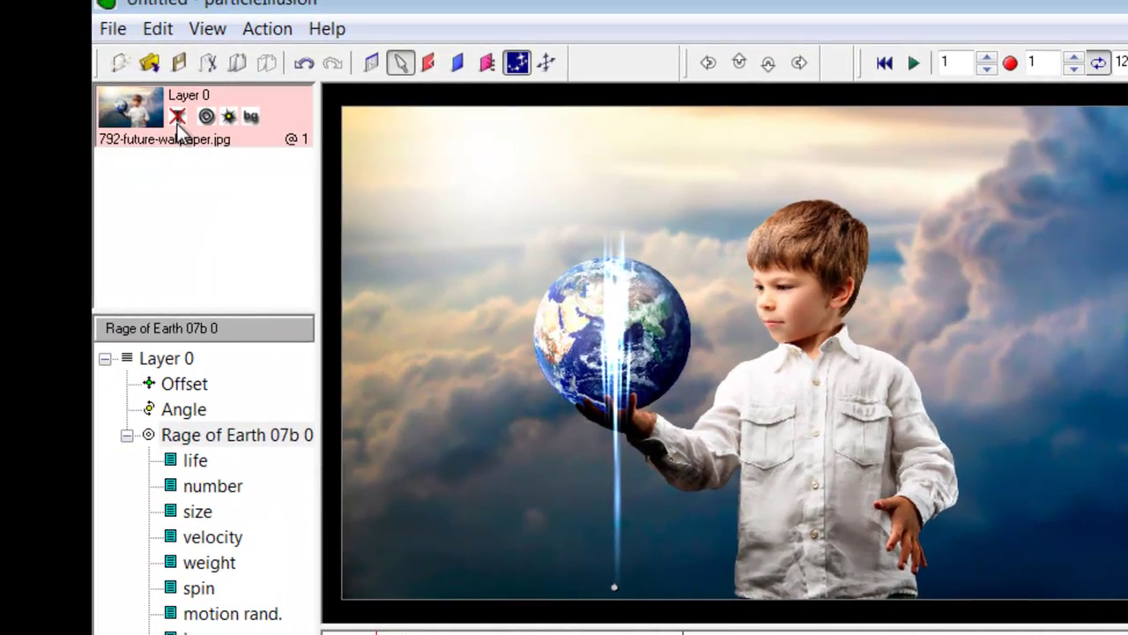
Step: Add a new layer, keeping the default name Layer 1
right_click(178, 124)
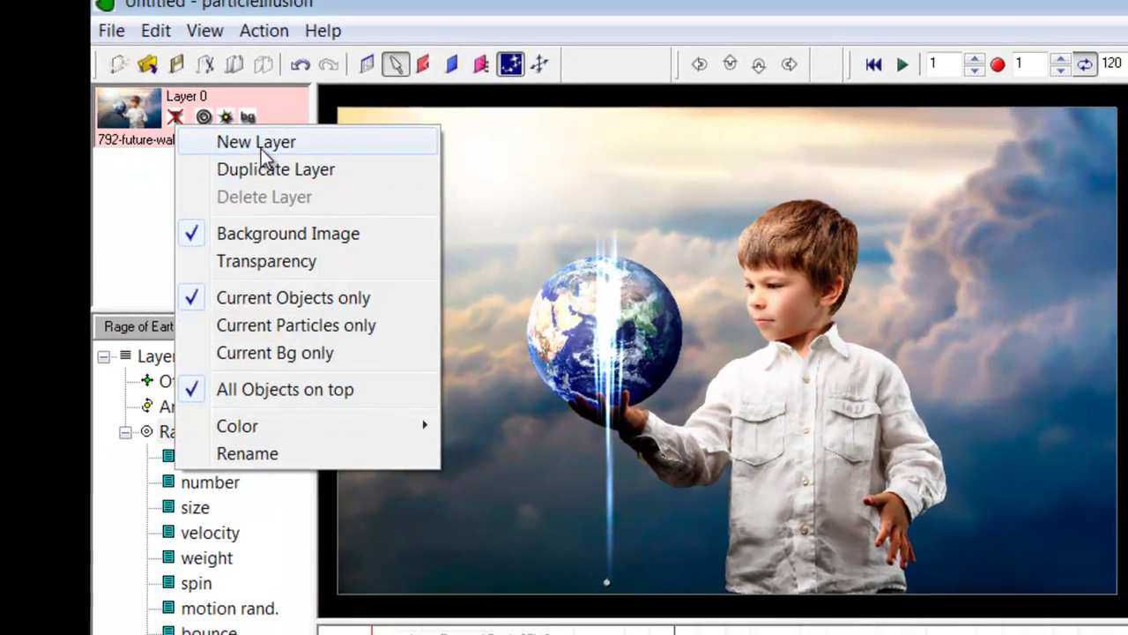
left_click(261, 145)
left_click(1049, 533)
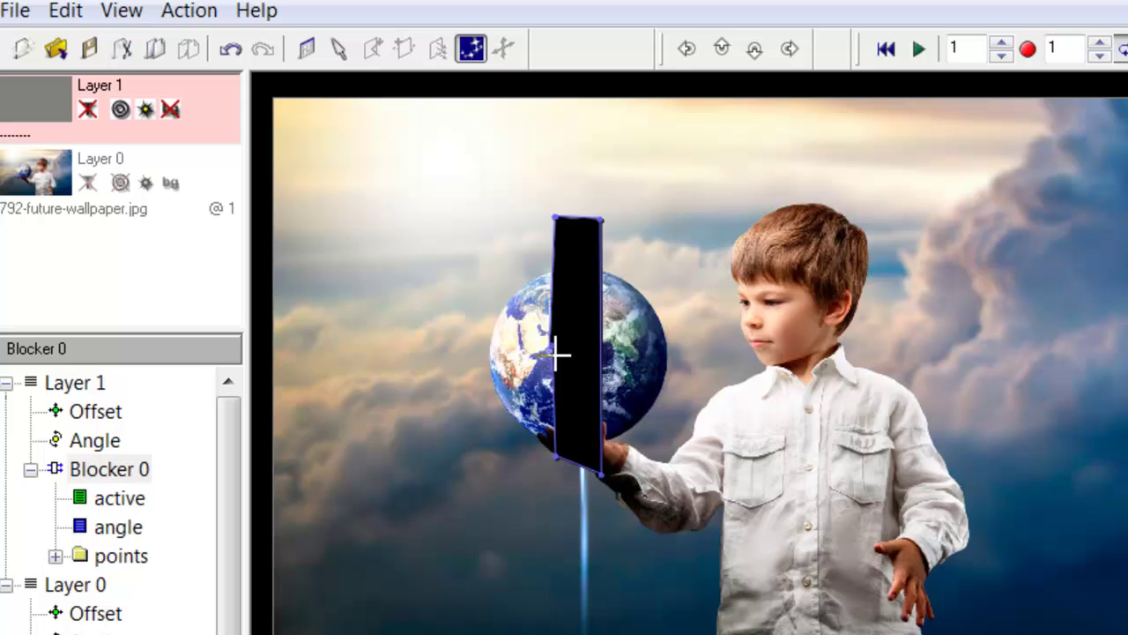
Step: Close the blocker shape, make it use the layers below as background, and play the beam
left_click(551, 350)
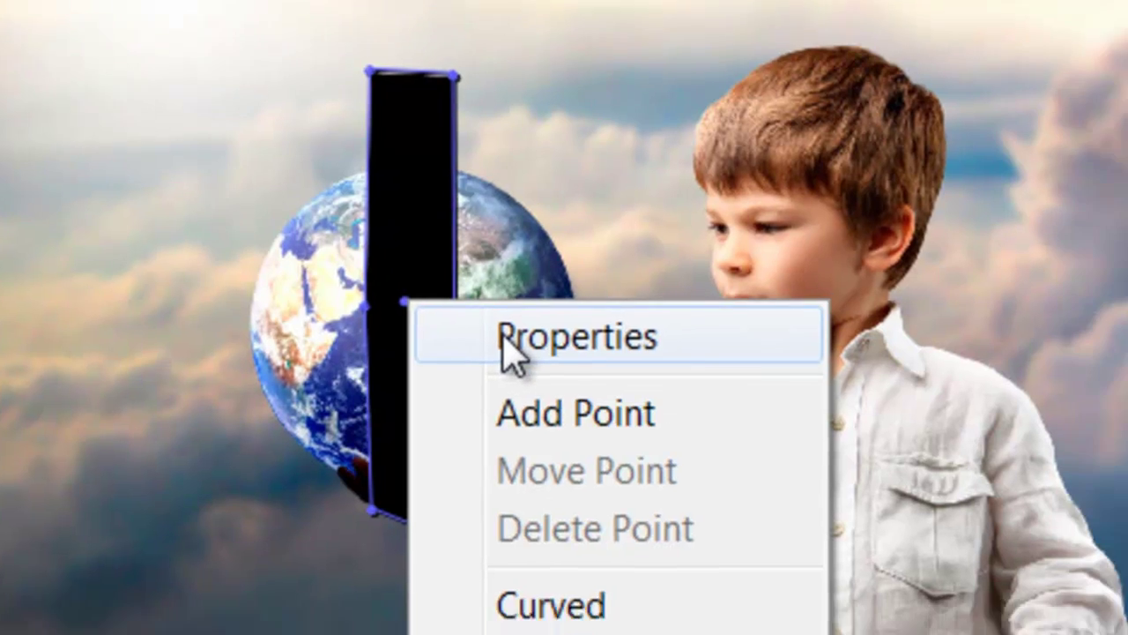
left_click(574, 388)
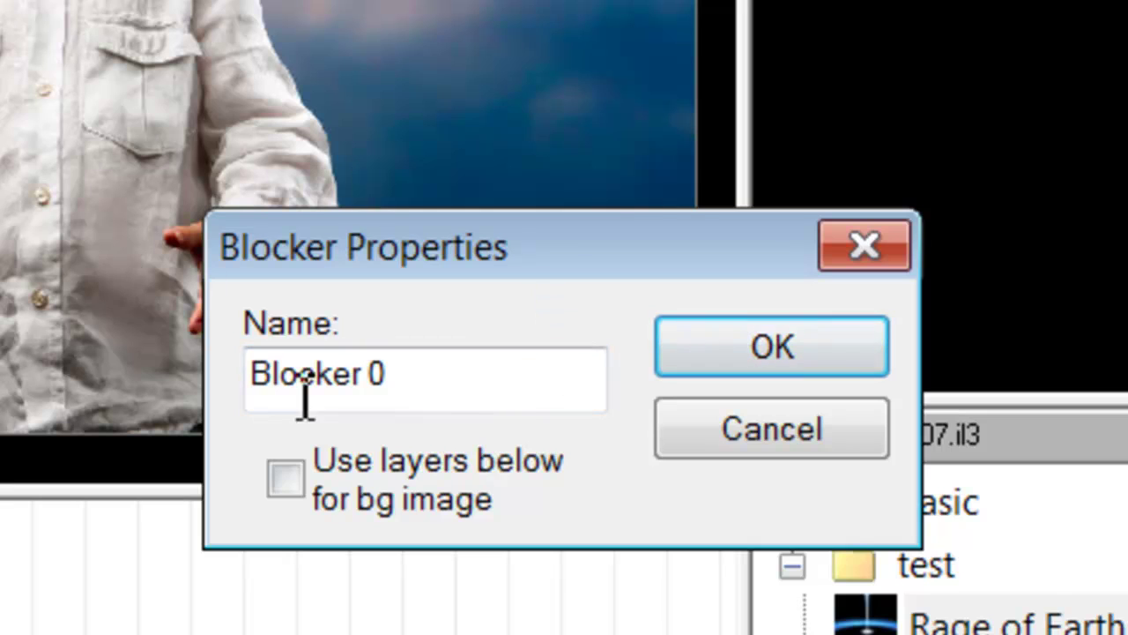
left_click(294, 487)
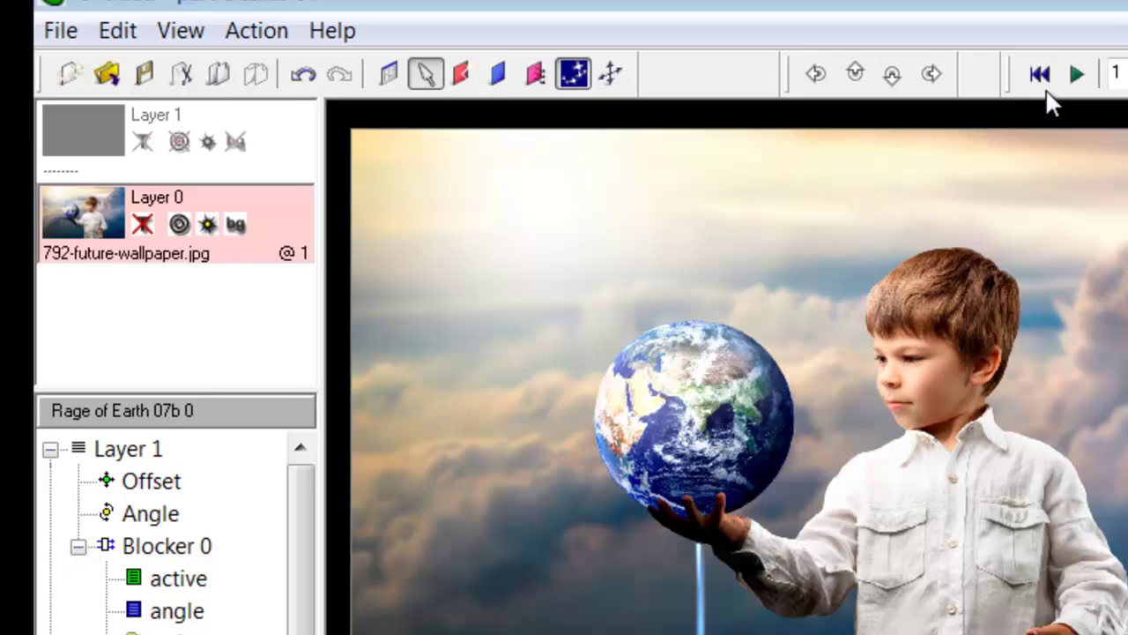
left_click(1112, 101)
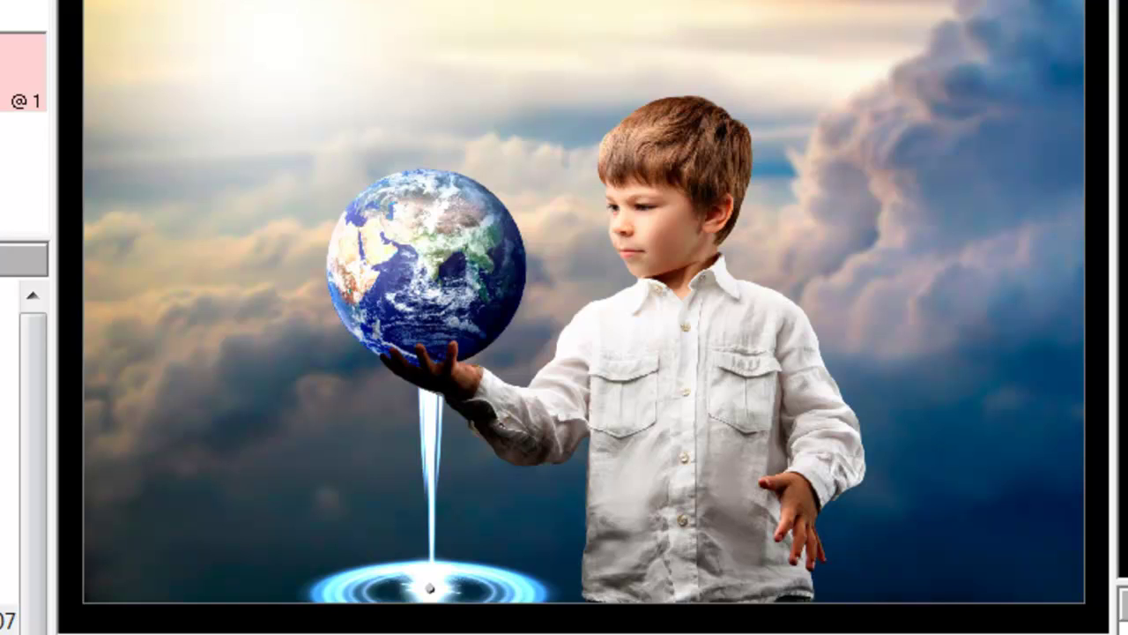
Step: Start a new project without saving and preview the Liquidizer emitter in the library
key("alt+F4")
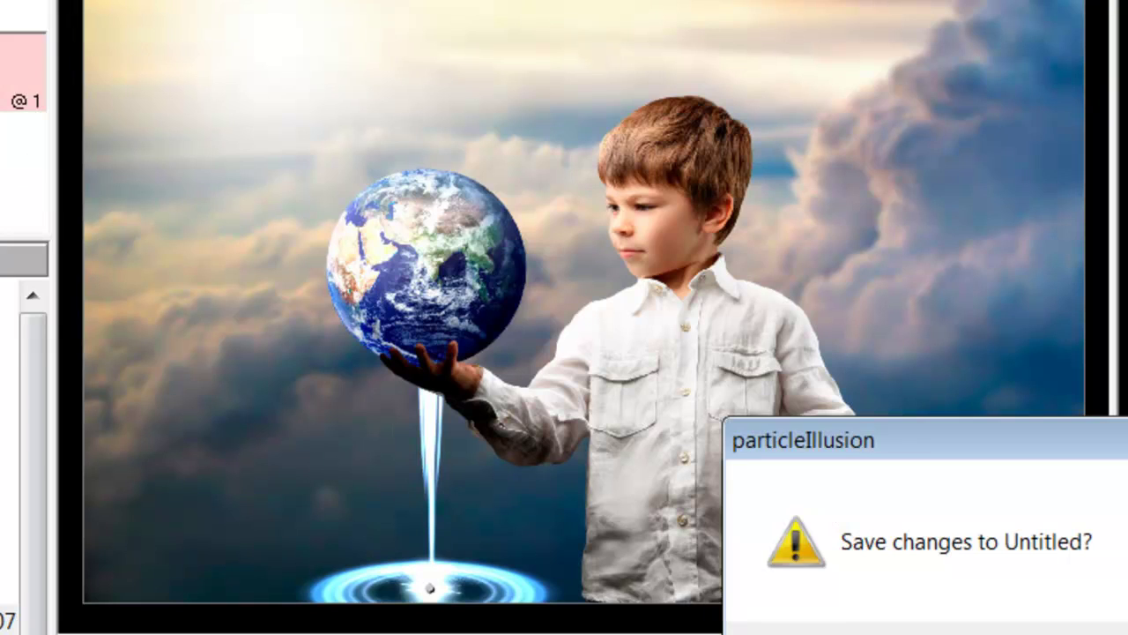
key("n")
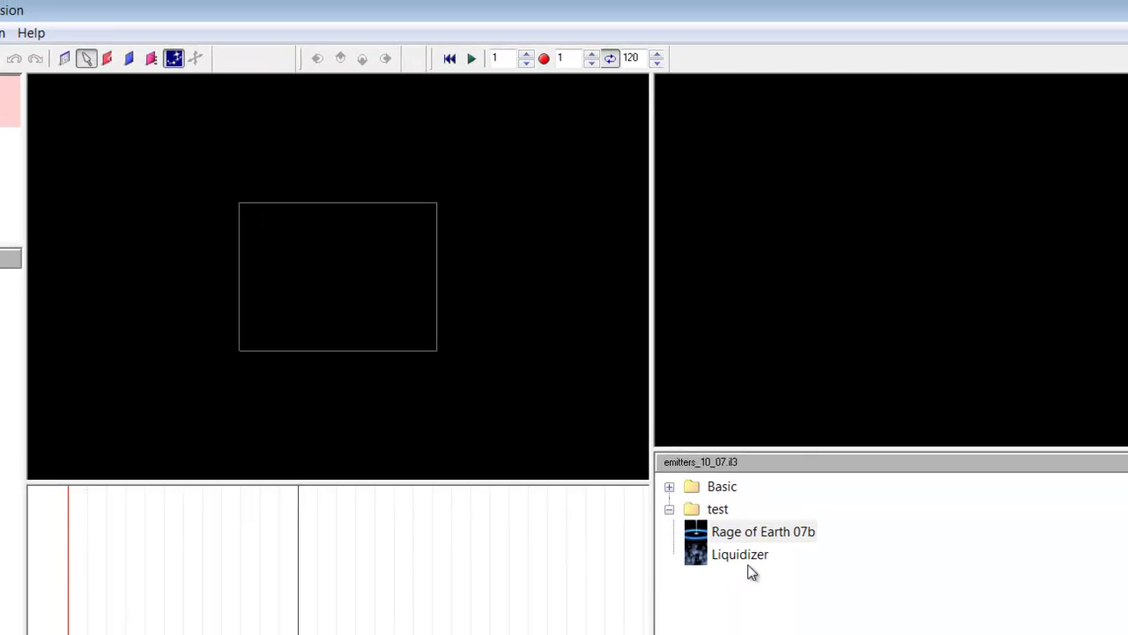
left_click(741, 554)
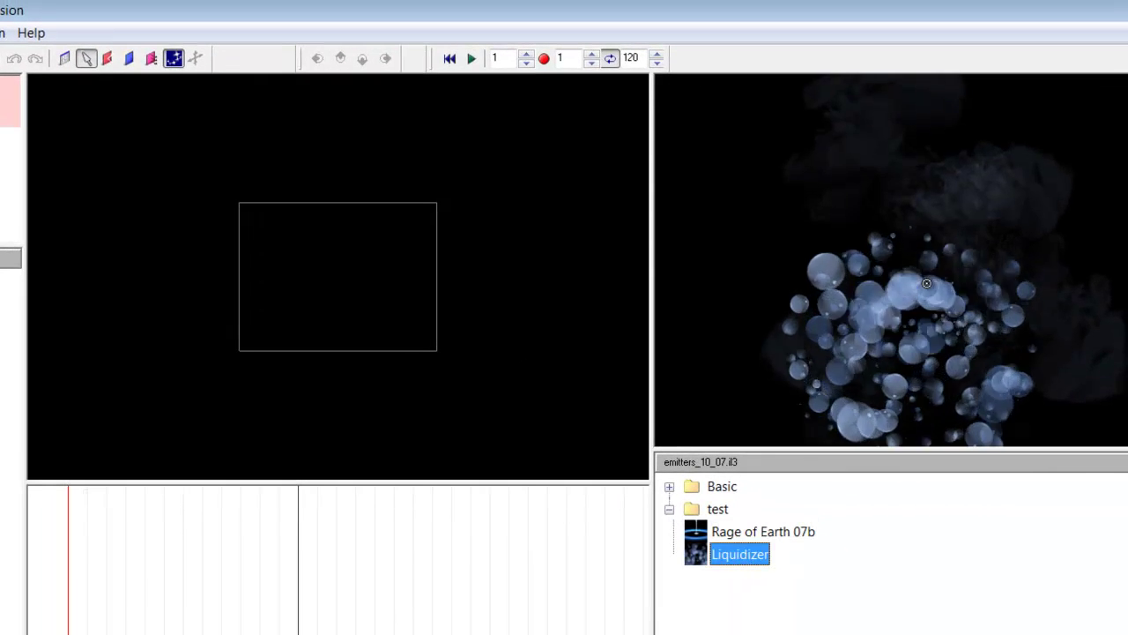
left_click(927, 283)
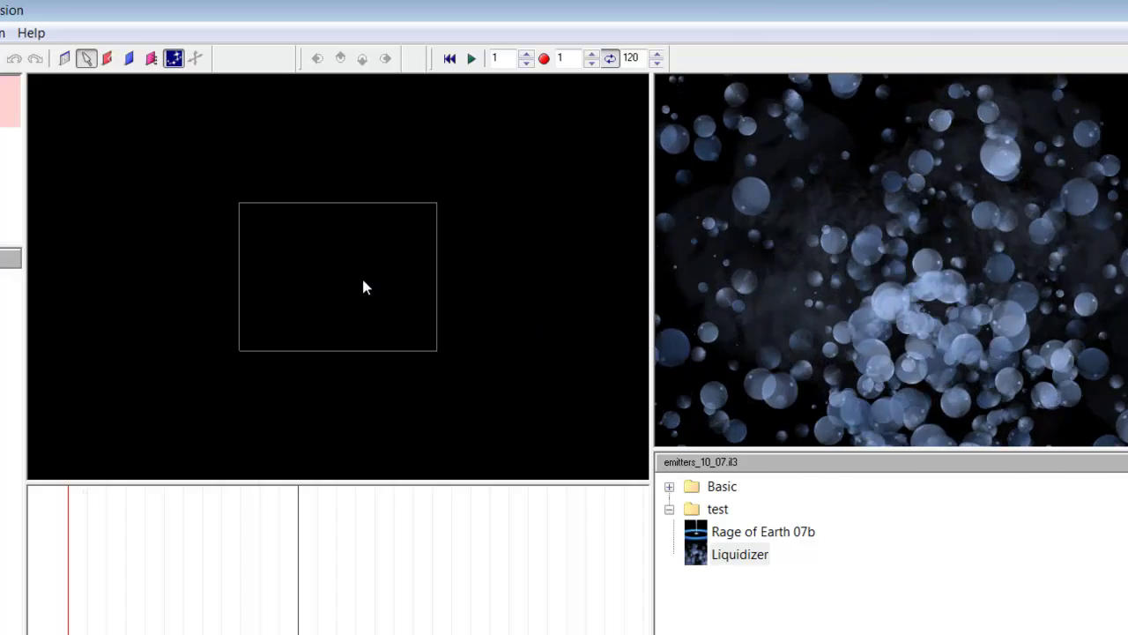
scroll(343, 267, "up", 2)
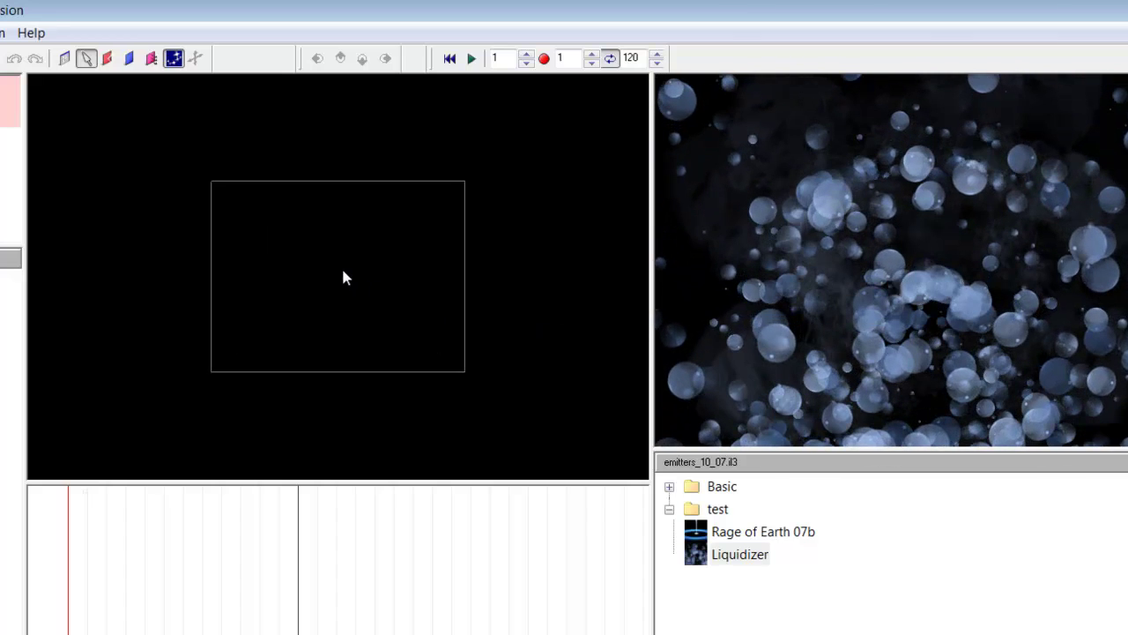
scroll(343, 272, "up", 5)
scroll(342, 273, "down", 1)
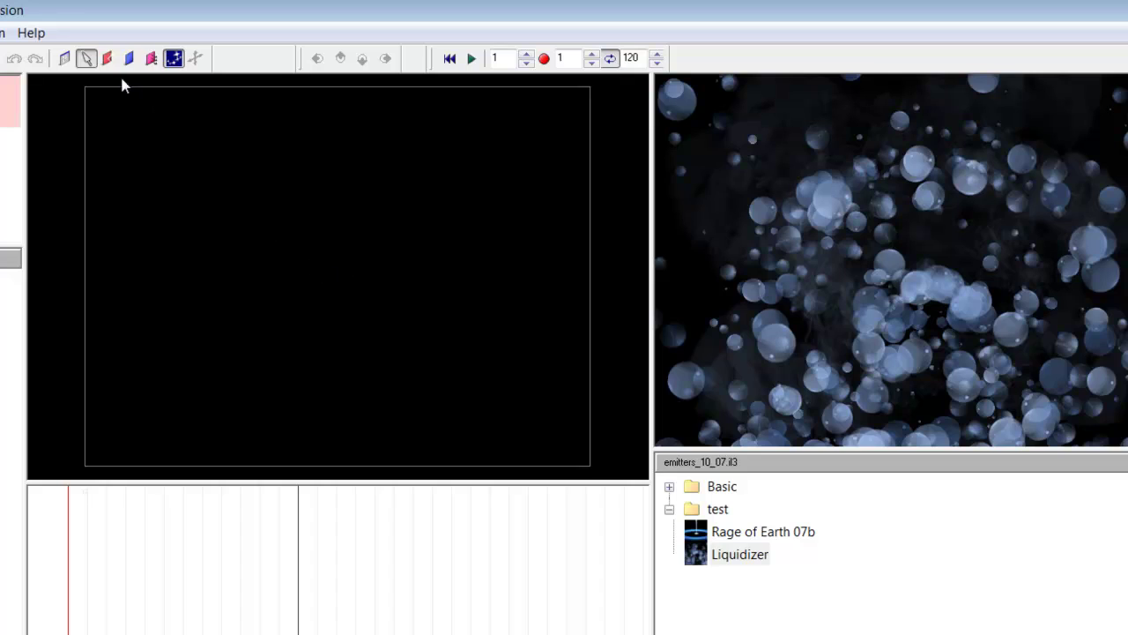
Step: Place a Liquidizer emitter at the stage centre (296,229), then play and stop it
left_click(319, 268)
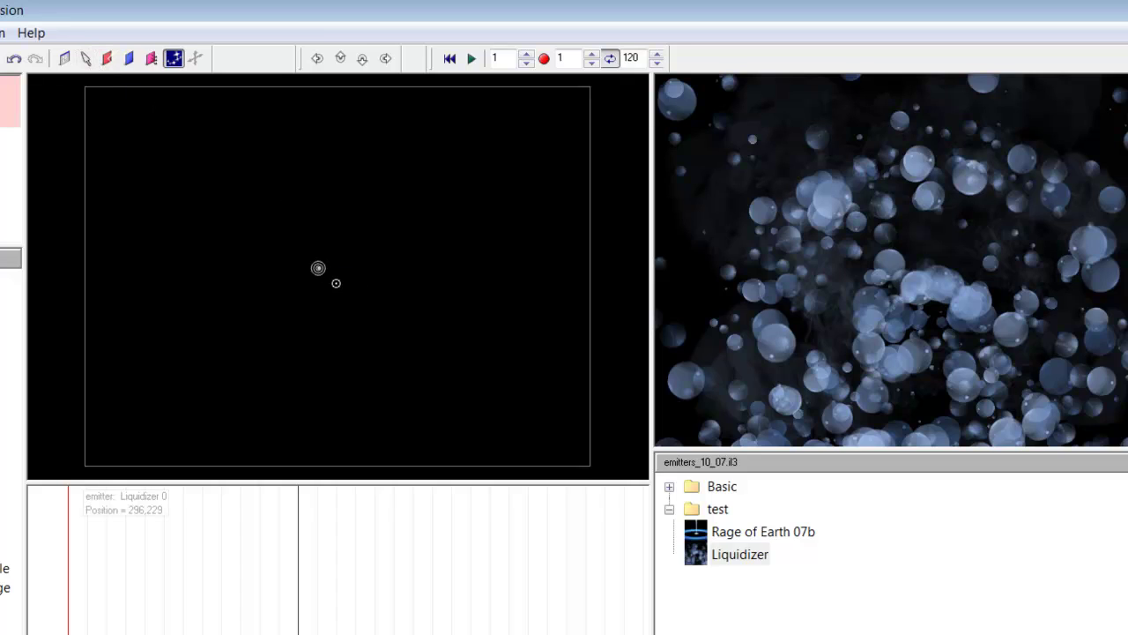
left_click(472, 58)
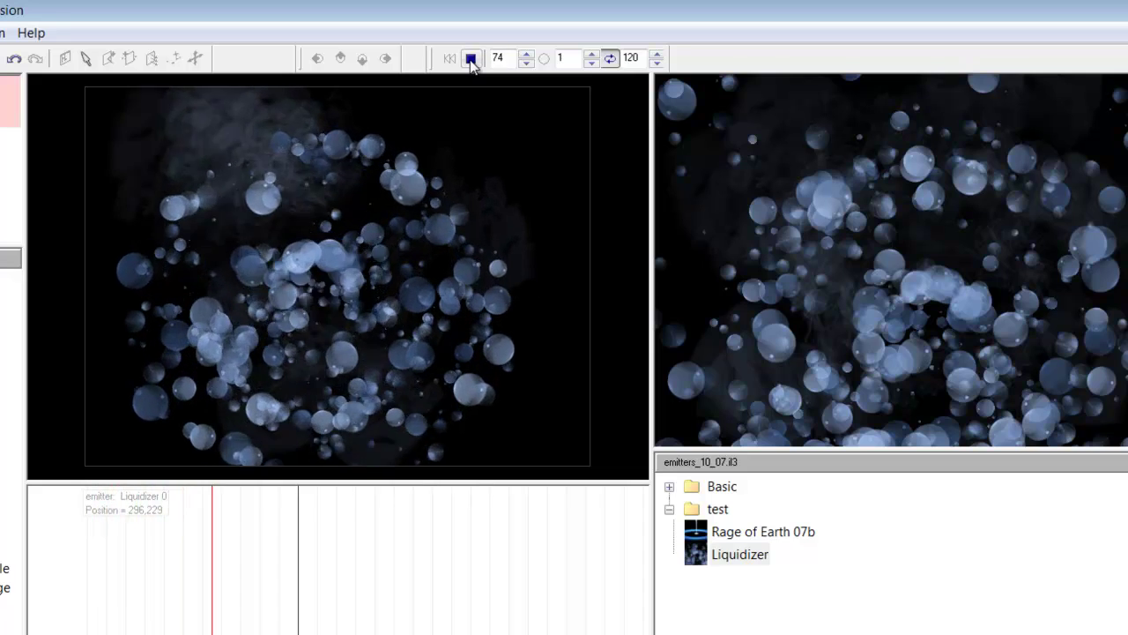
left_click(472, 59)
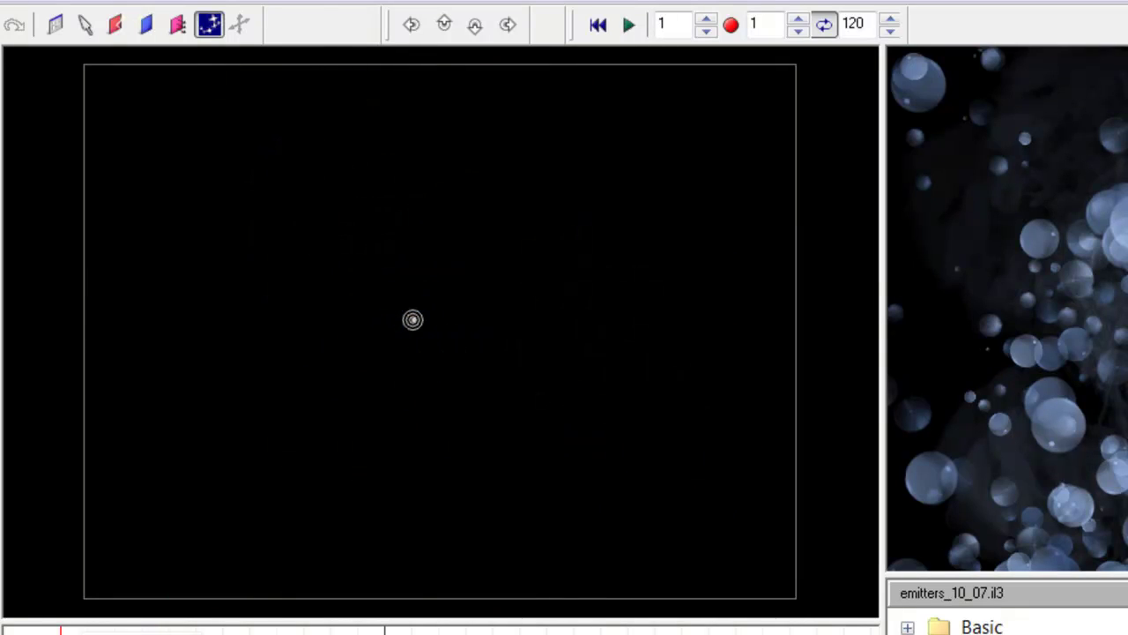
Step: Place a force left of the Liquidizer emitter and drag its corner down into a tall strip
left_click(183, 26)
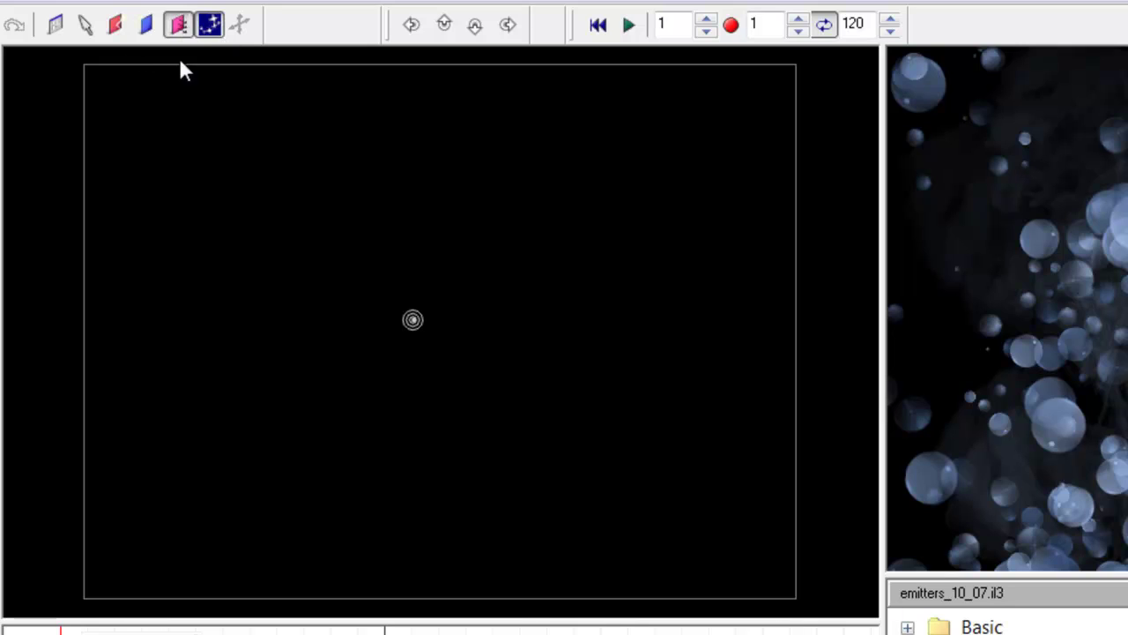
left_click(161, 291)
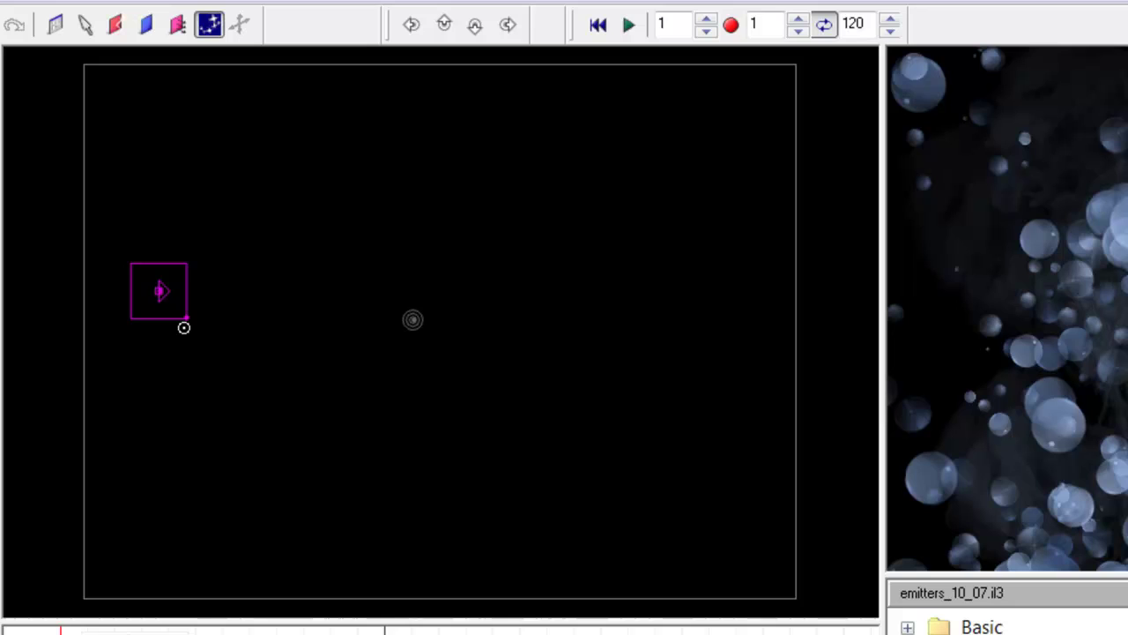
left_click(88, 26)
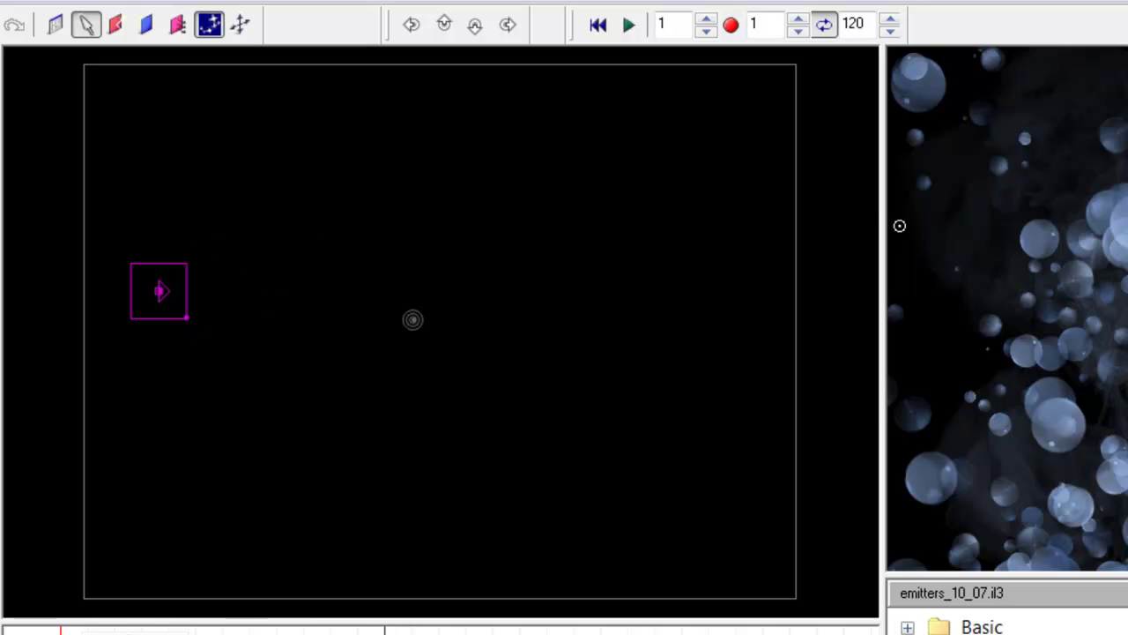
left_click_drag(186, 317, 194, 542)
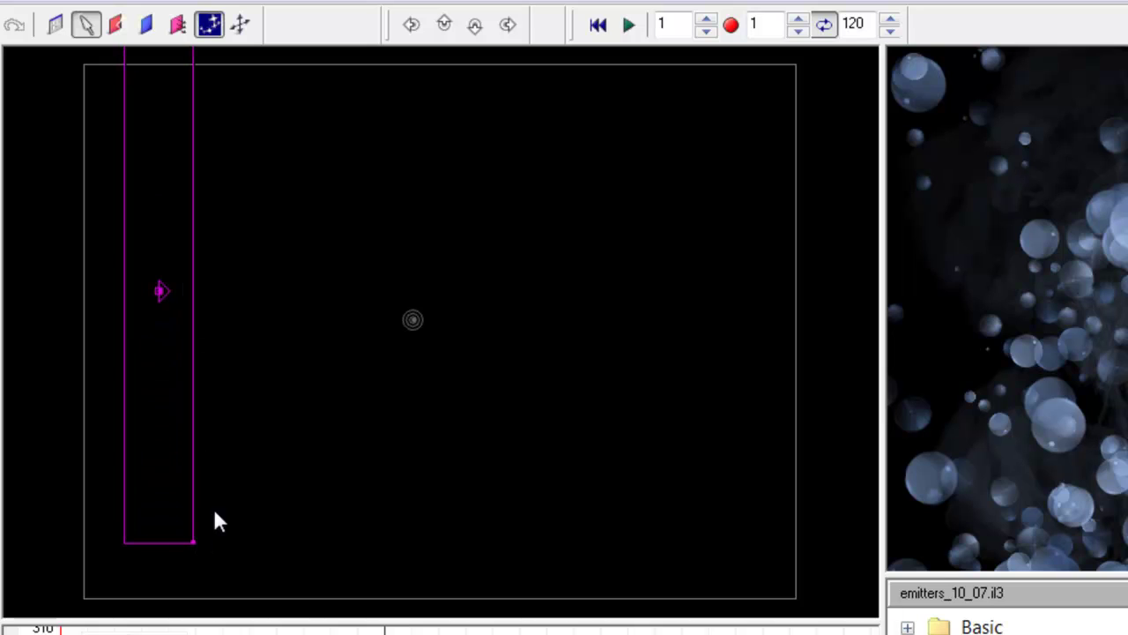
Step: Play the bubbles, stop at frame 63, and move the force strip to the stage's far left edge
left_click(628, 25)
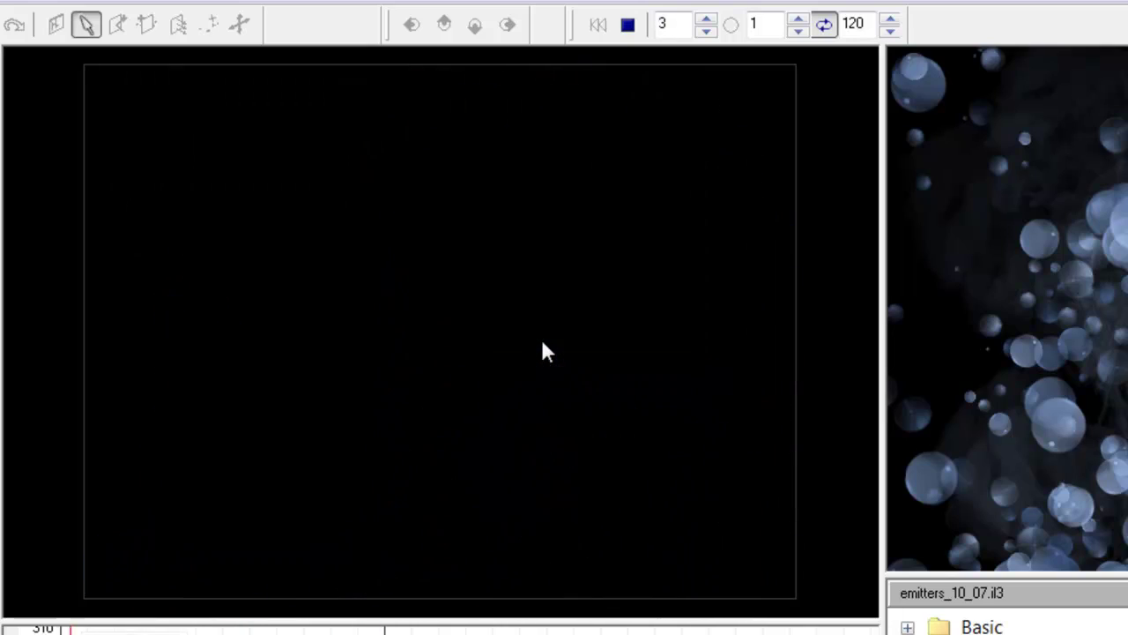
left_click(628, 24)
mouse_move(169, 296)
left_mouse_down()
mouse_move(171, 428)
mouse_move(224, 390)
mouse_move(197, 383)
mouse_move(276, 372)
mouse_move(193, 361)
mouse_move(325, 358)
mouse_move(233, 359)
mouse_move(317, 358)
mouse_move(252, 350)
mouse_move(314, 350)
mouse_move(221, 327)
mouse_move(214, 358)
mouse_move(349, 355)
mouse_move(209, 355)
mouse_move(176, 344)
left_mouse_up()
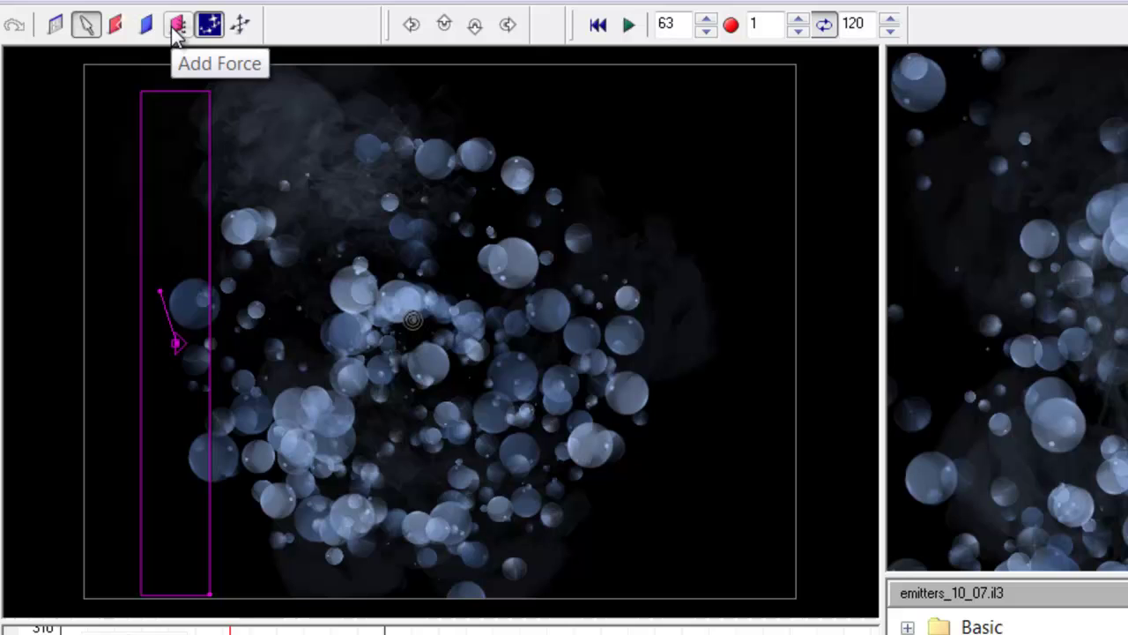
Step: Start a new project without saving and place a bubble emitter at the stage centre
key("ctrl+n")
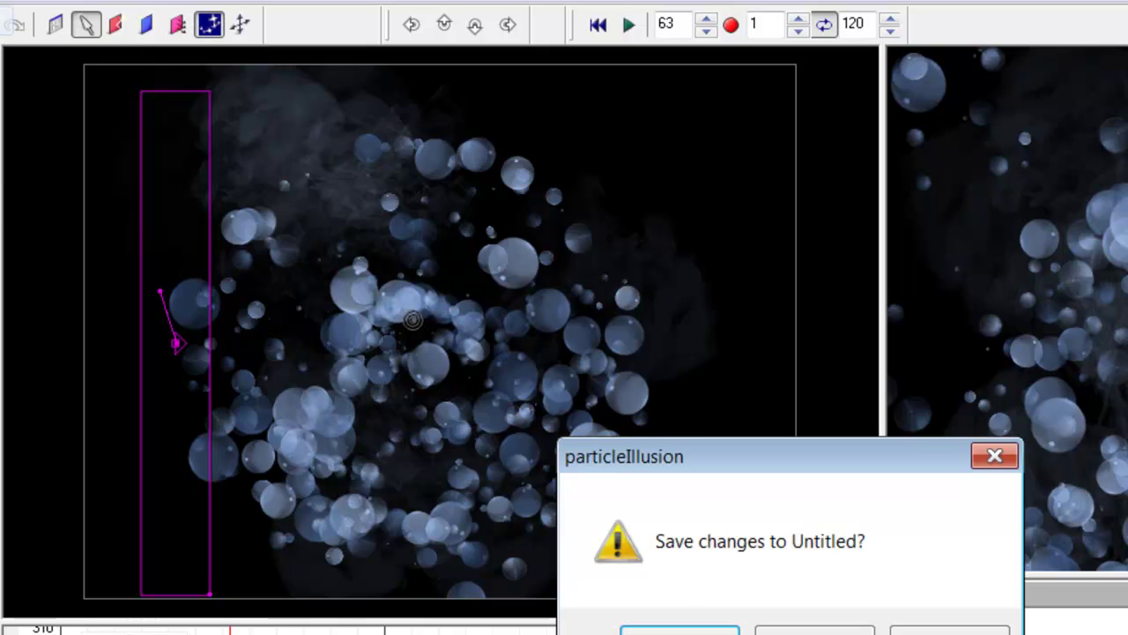
left_click(770, 628)
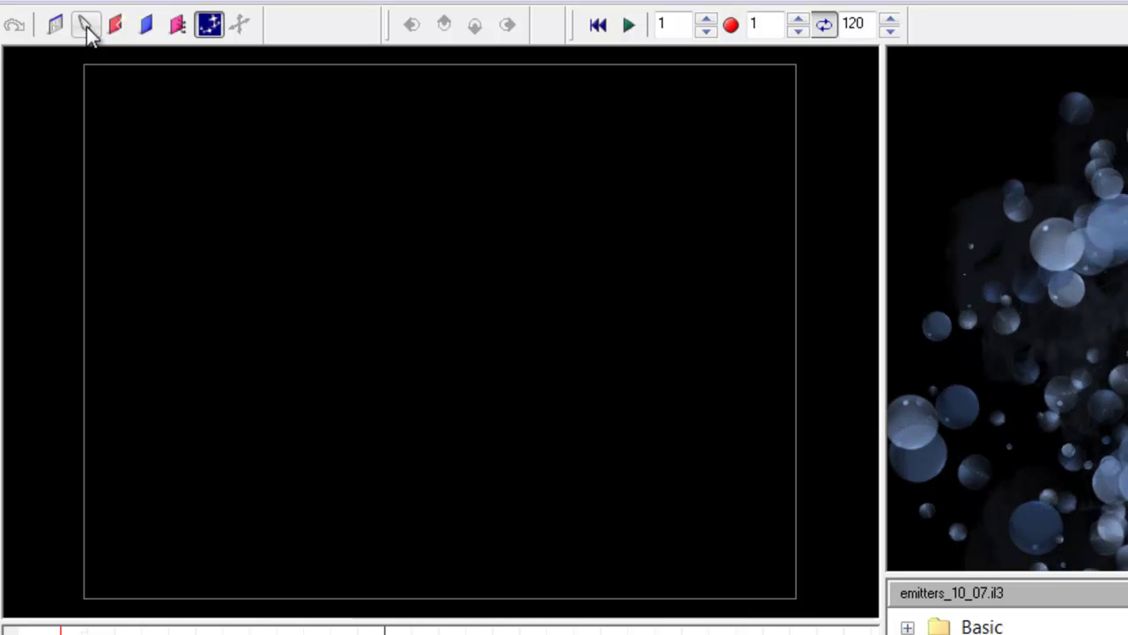
left_click(403, 332)
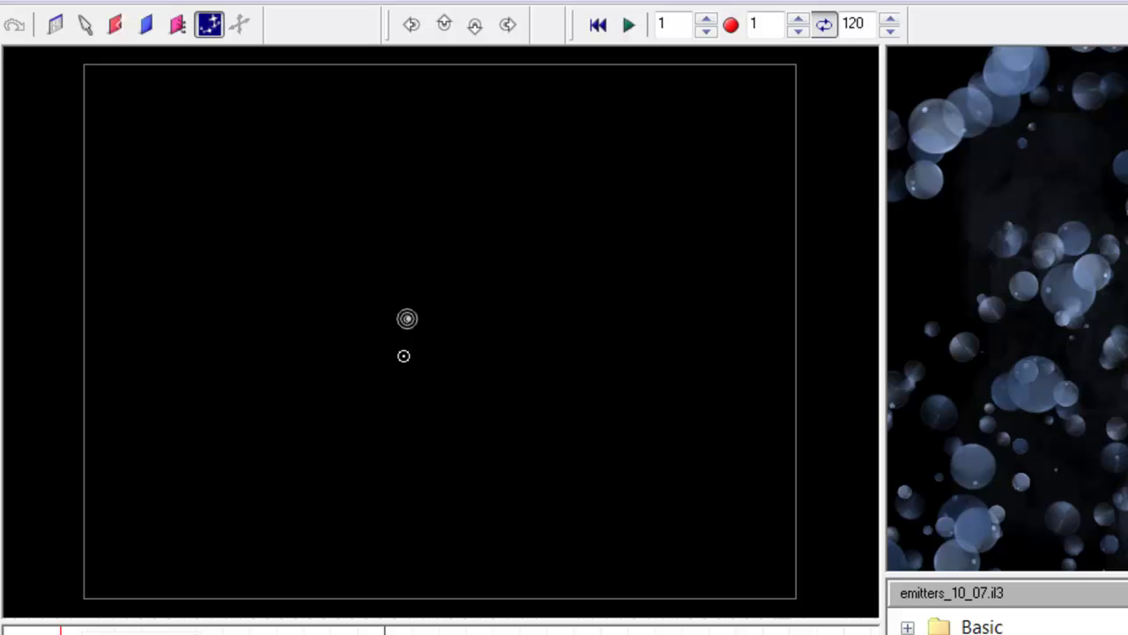
Step: Draw a deflector line along the bottom of the stage, rising toward both lower corners
left_click(123, 37)
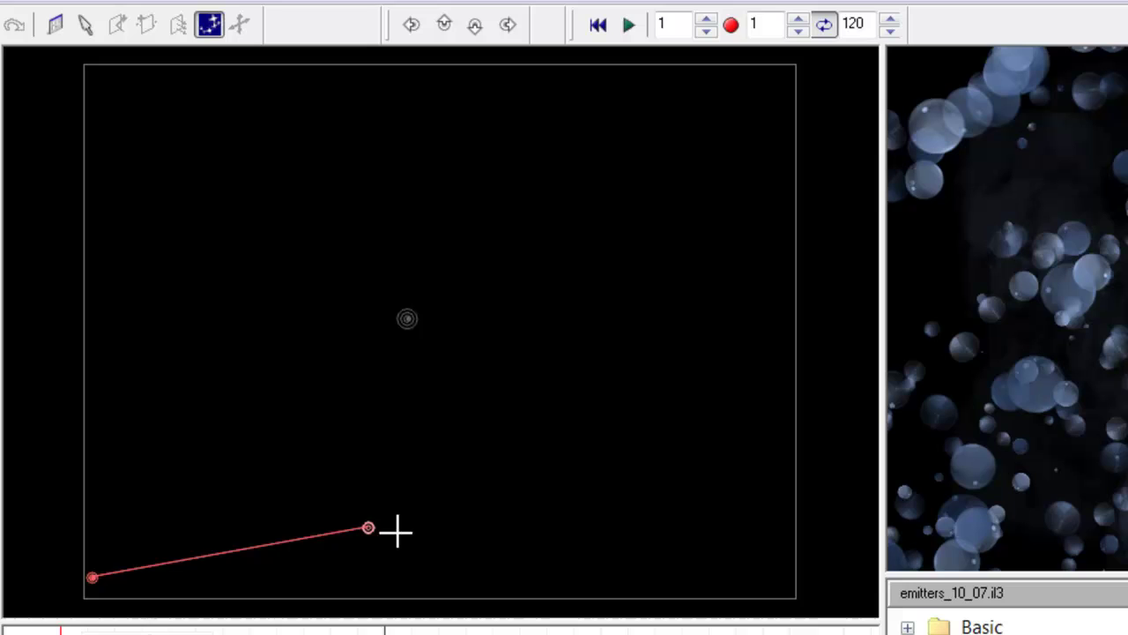
left_click(126, 521)
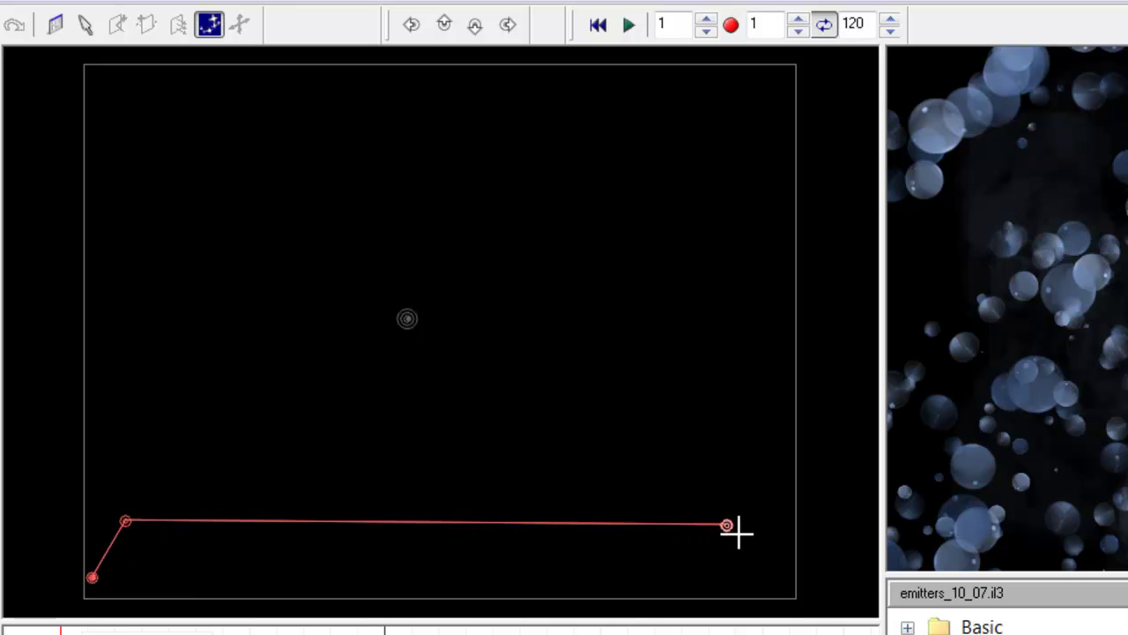
left_click(726, 525)
double_click(795, 596)
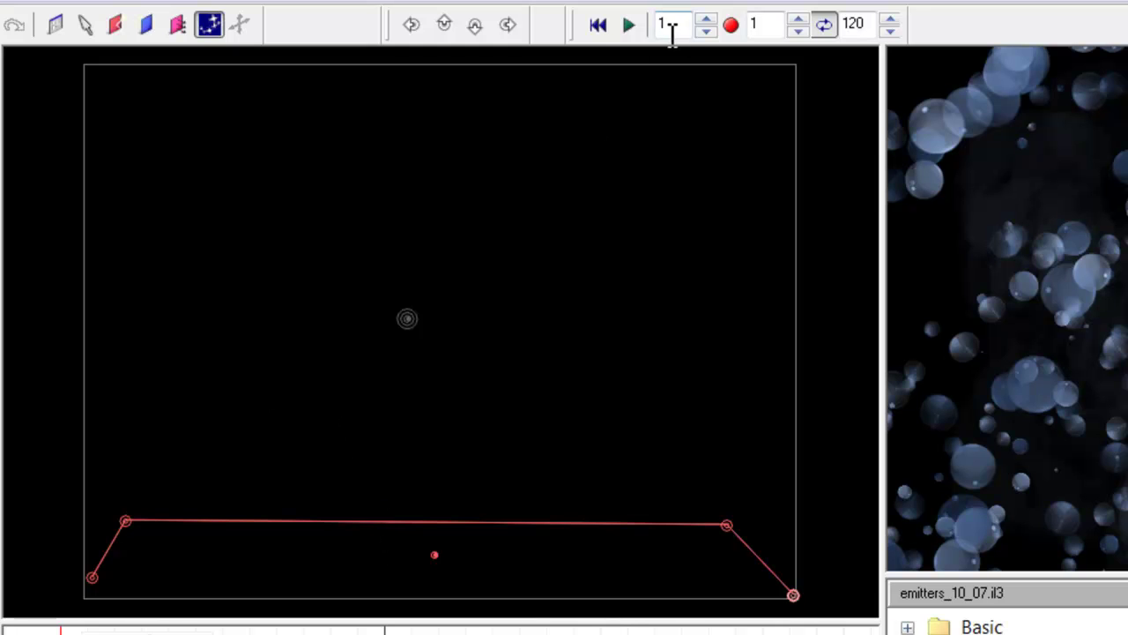
Step: Preview the bubbles bouncing off the deflector line, stopping playback at frame 105
left_click(630, 26)
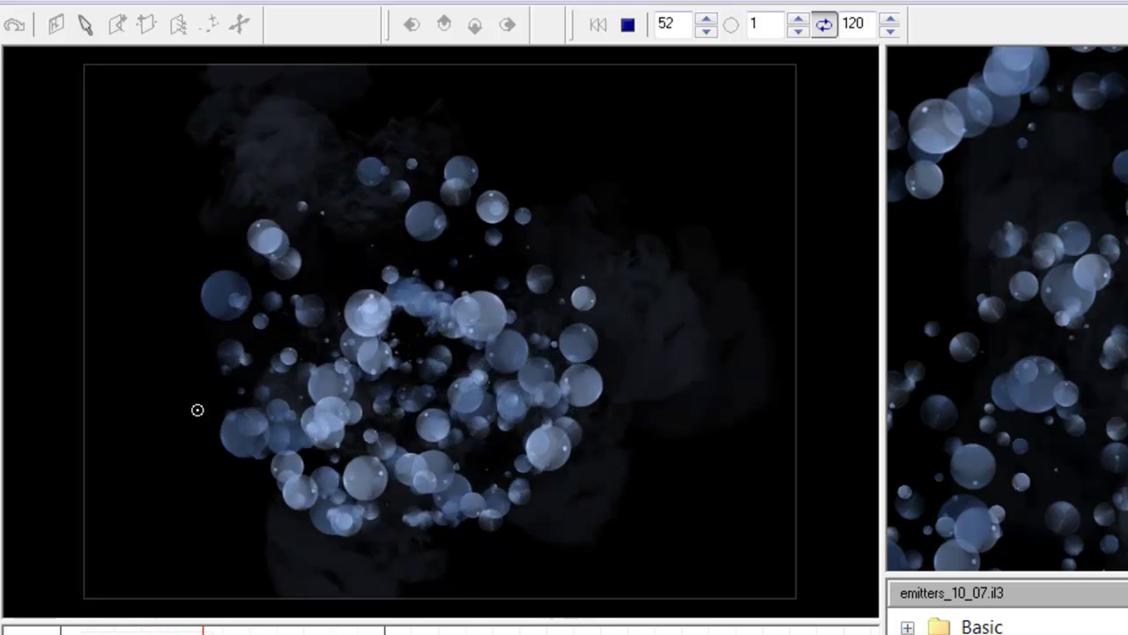
left_click(629, 26)
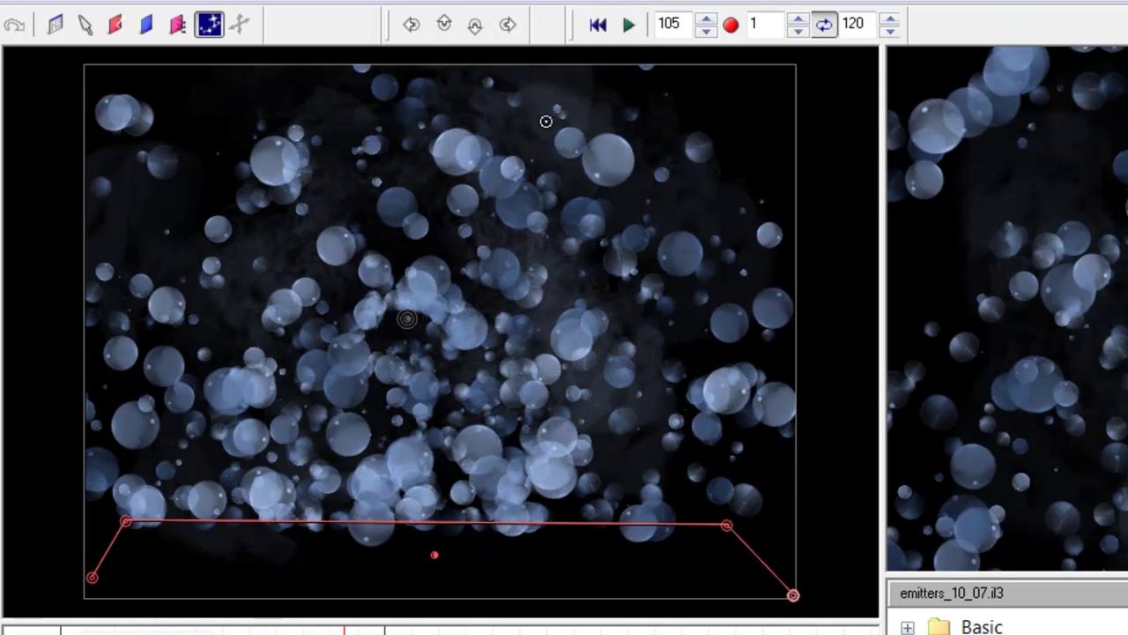